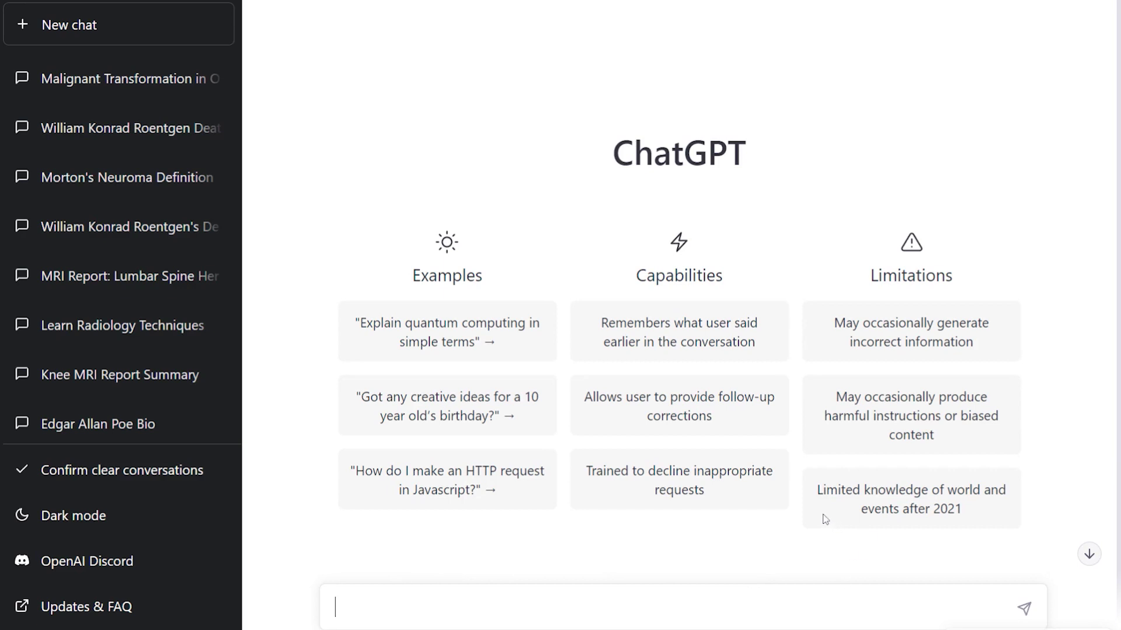
# - Ask ChatGPT "why did wiliam konrad roentgen die?" and follow up with "was he married?"
pyautogui.moveTo(816, 490); pyautogui.dragTo(973, 508)
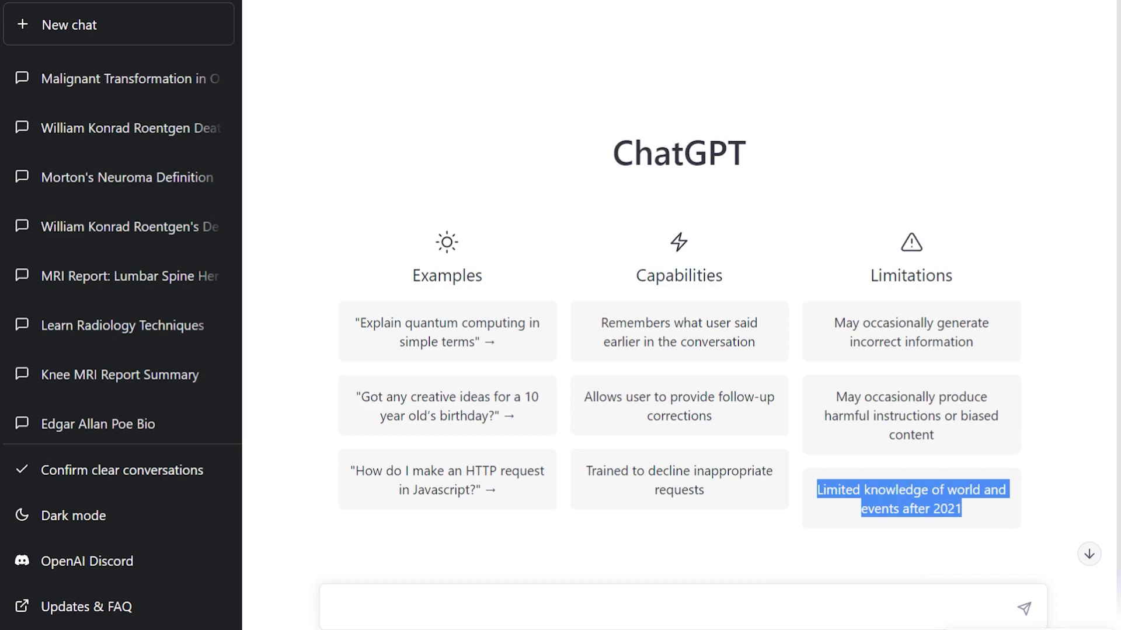
pyautogui.click(335, 607)
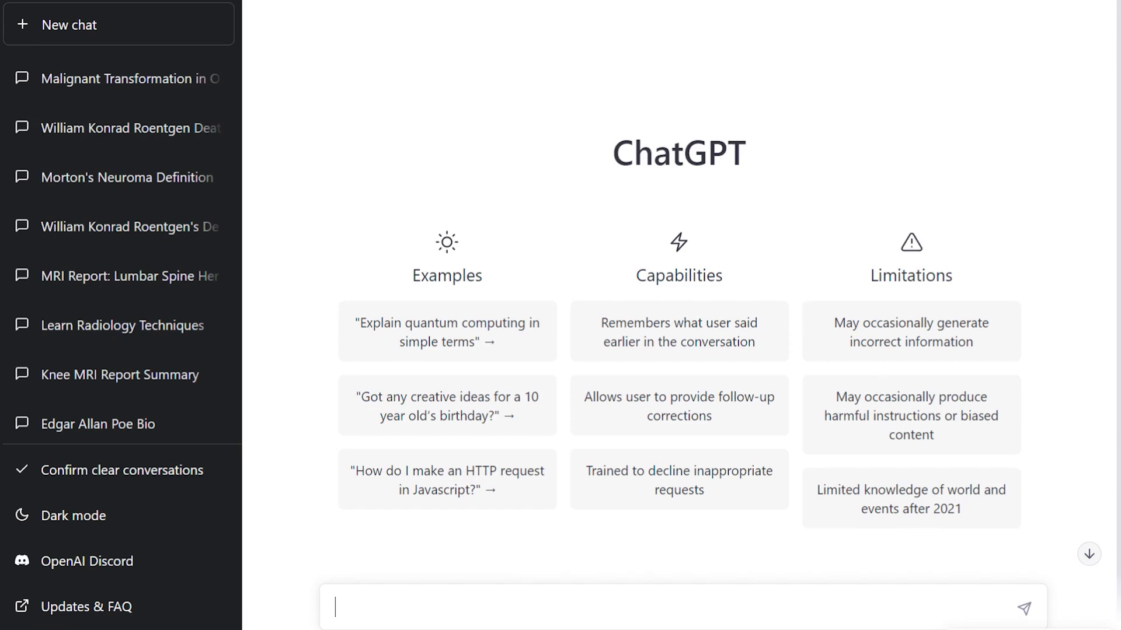
pyautogui.write('why did wiliam konrad roentgen die?')
pyautogui.press('Return')
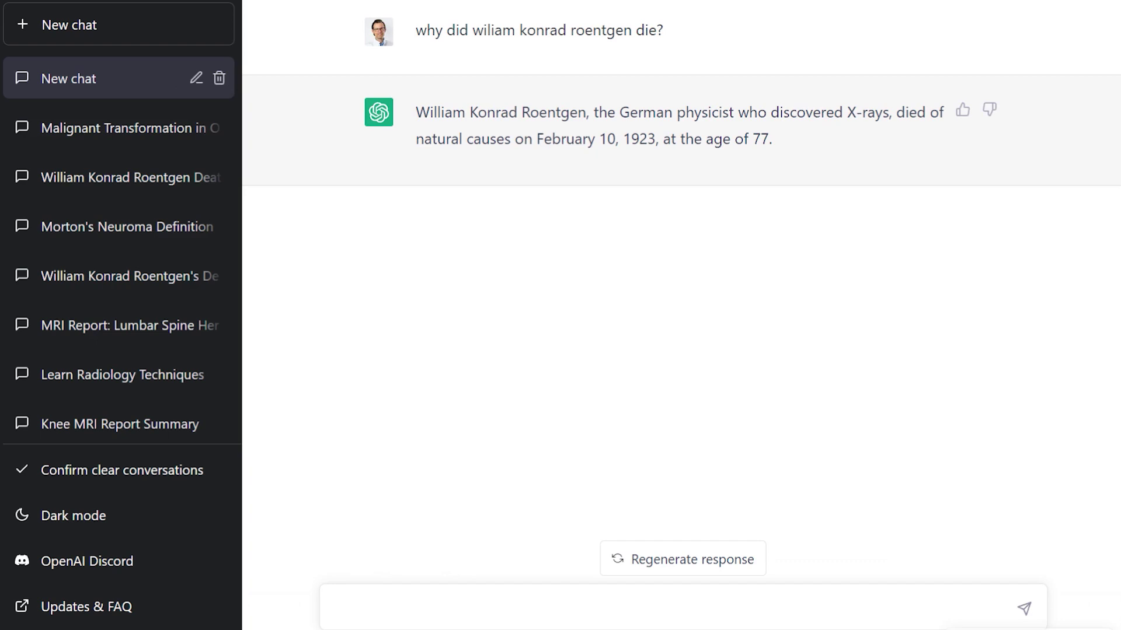
pyautogui.write('was he married?')
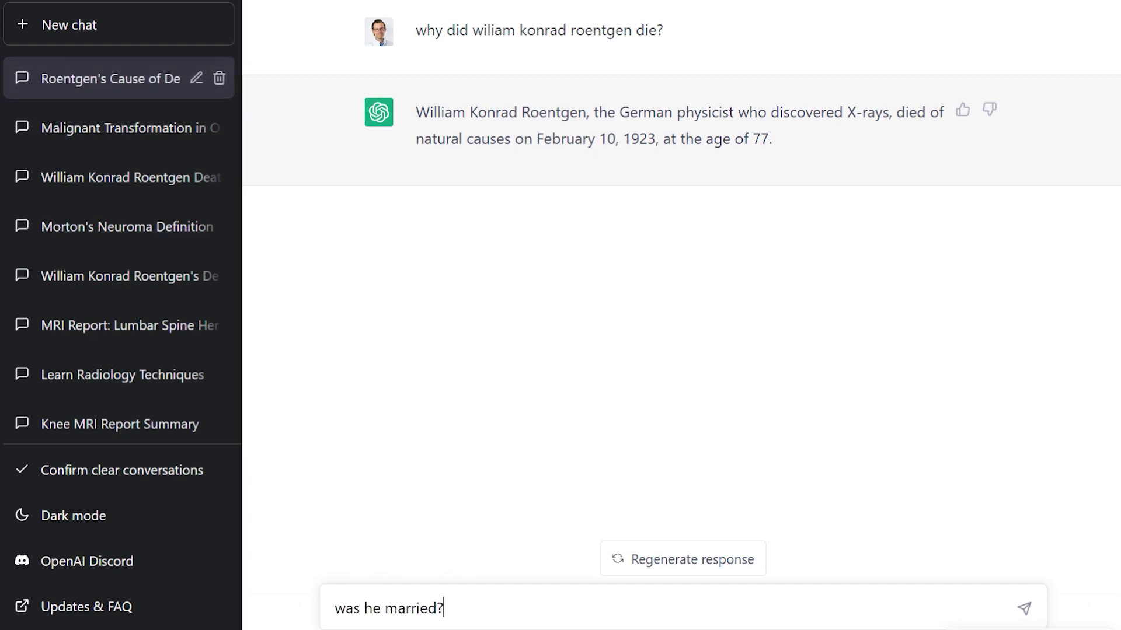
pyautogui.press('Return')
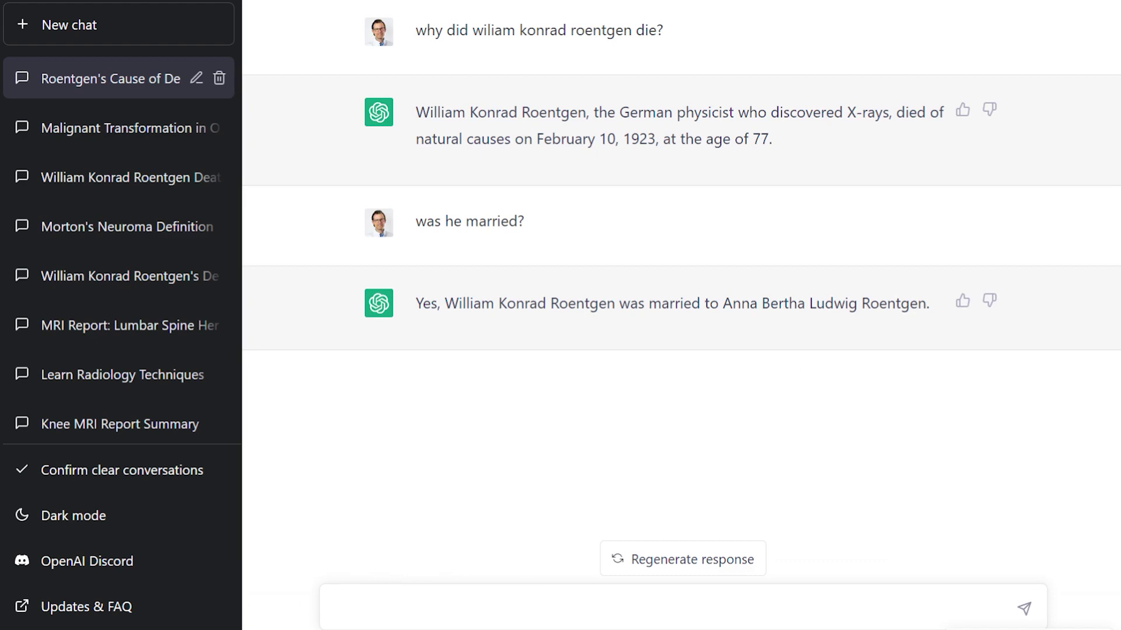
# - Ask "what are signs of malignant transformation of an osteochondroma on MRI?" in the same conversation
pyautogui.write('wha')
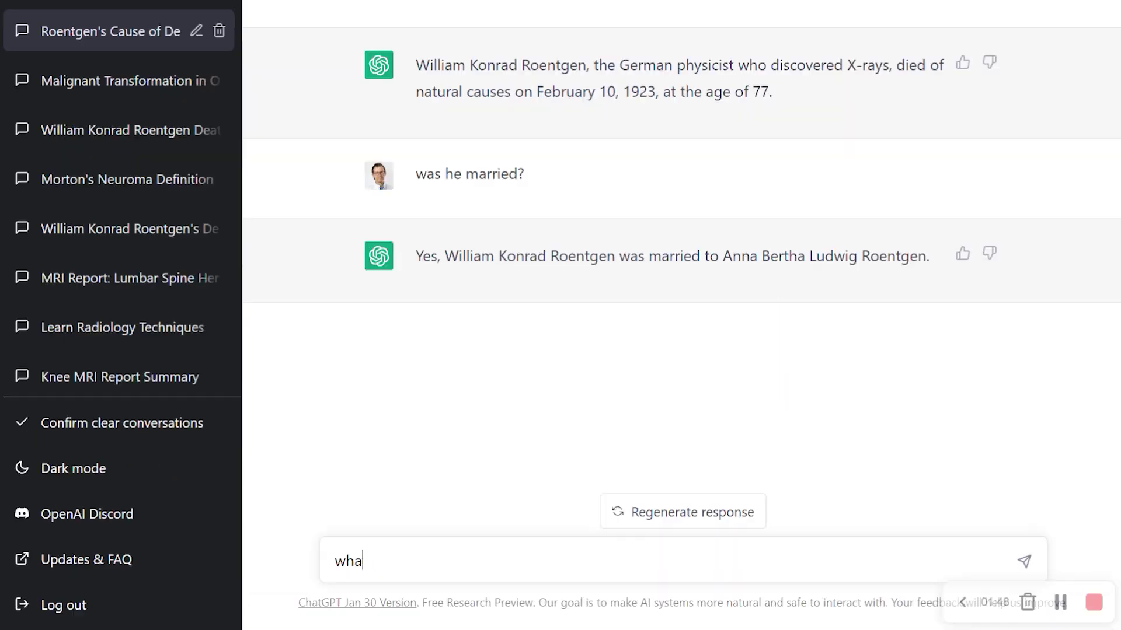
pyautogui.write('t are signs of malignant transformation of an osteochondr')
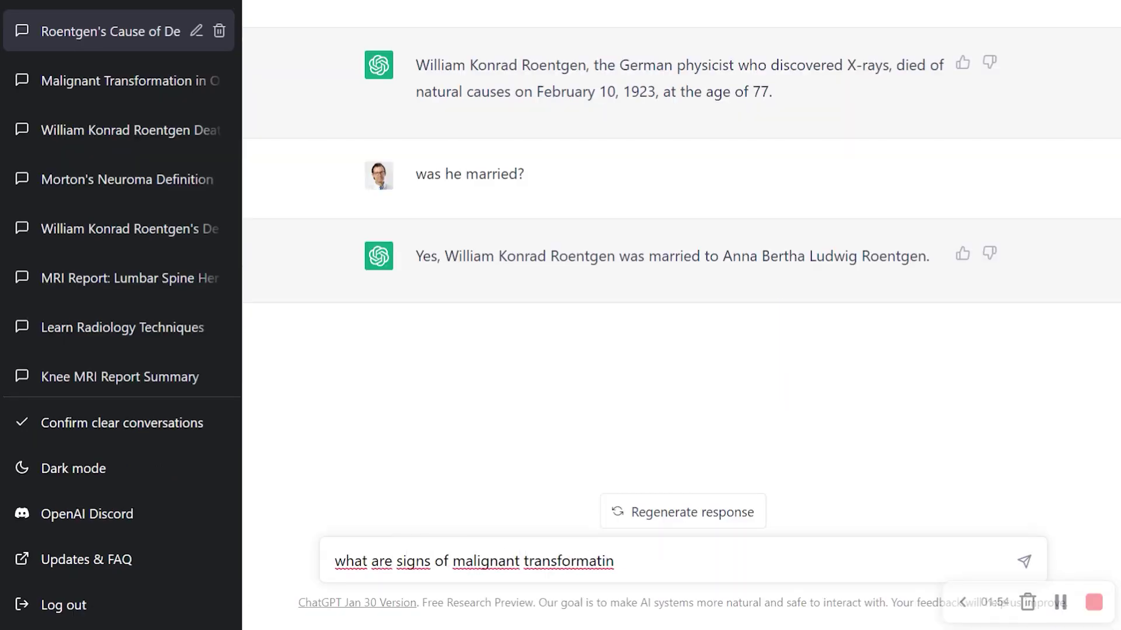
pyautogui.write('oma on MRI?')
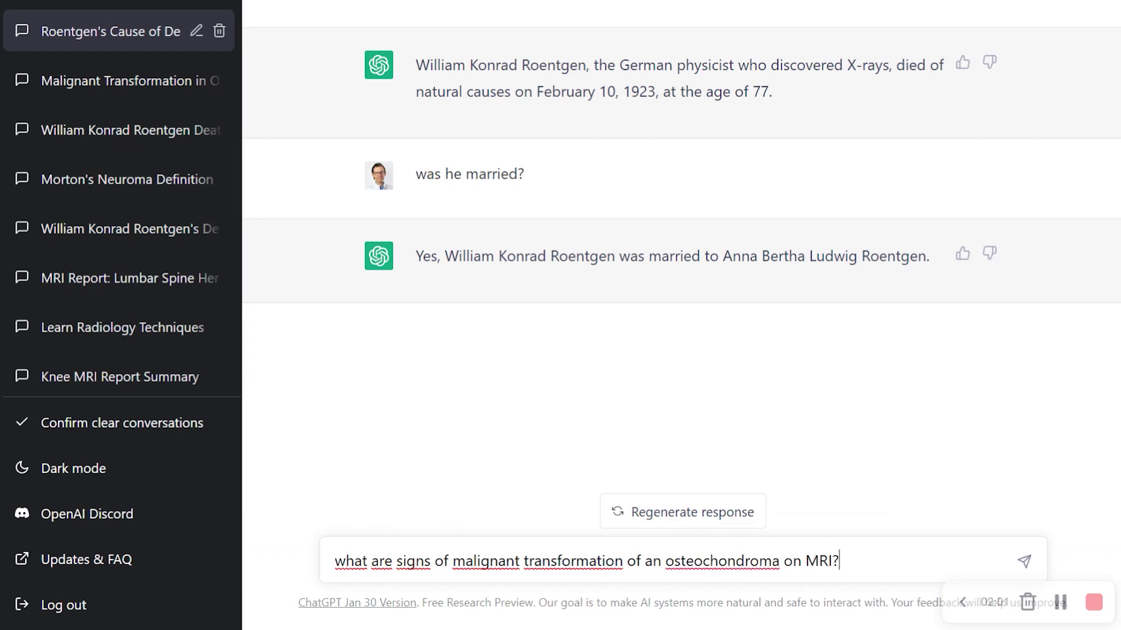
pyautogui.press('Return')
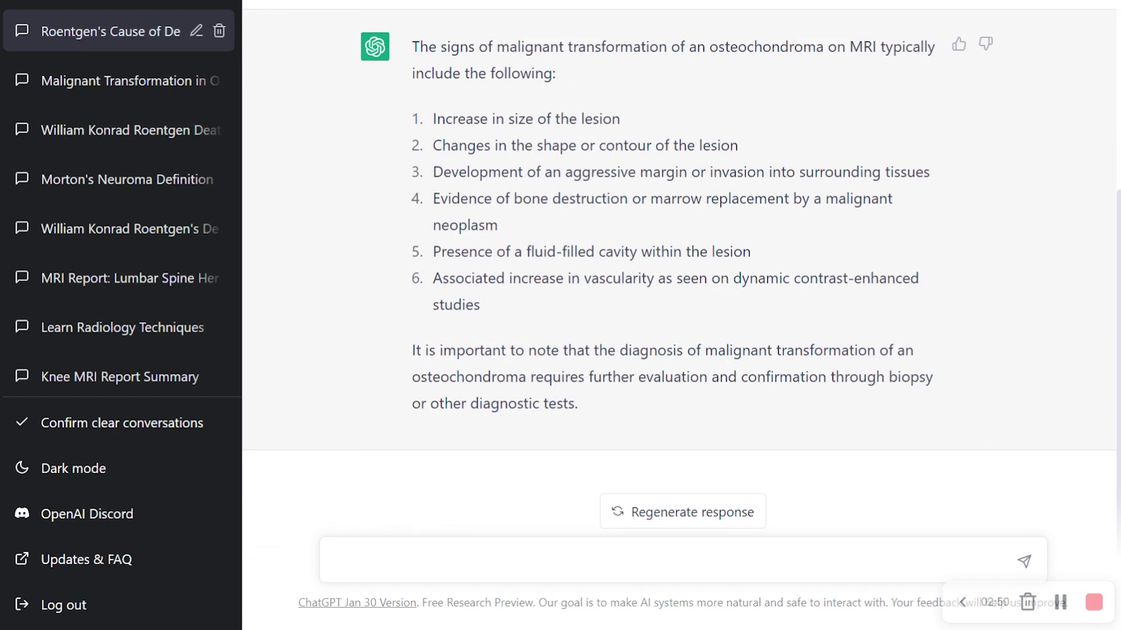
# - Send the follow-up question "what about the cartilage cap thickness?"
pyautogui.click(517, 577)
pyautogui.write('what about the cartilage cap thickness?')
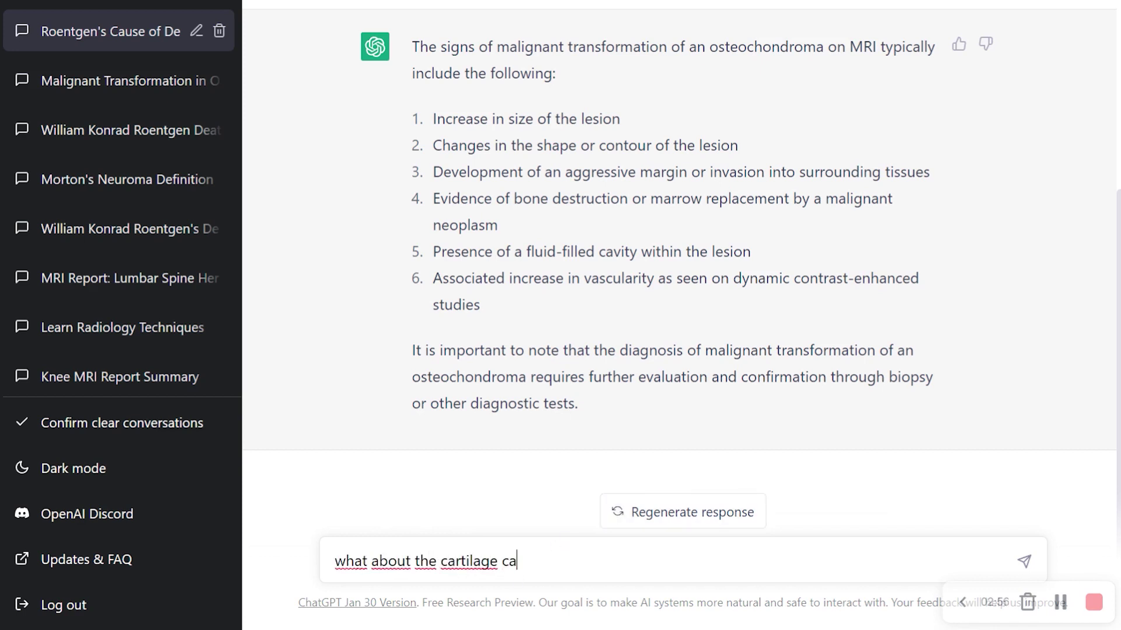
pyautogui.press('Return')
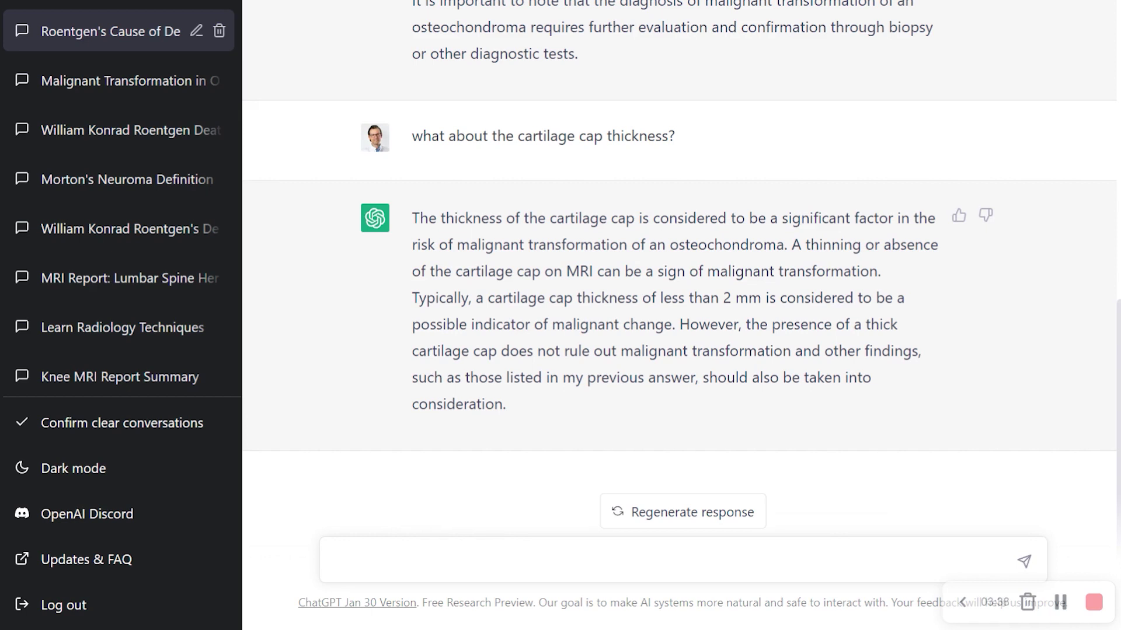
# - Review the claims about cap thickness and ask "what cartilage cap thickness in osteochondromas indicates maglignant transformation?"
pyautogui.moveTo(777, 245); pyautogui.dragTo(397, 234)
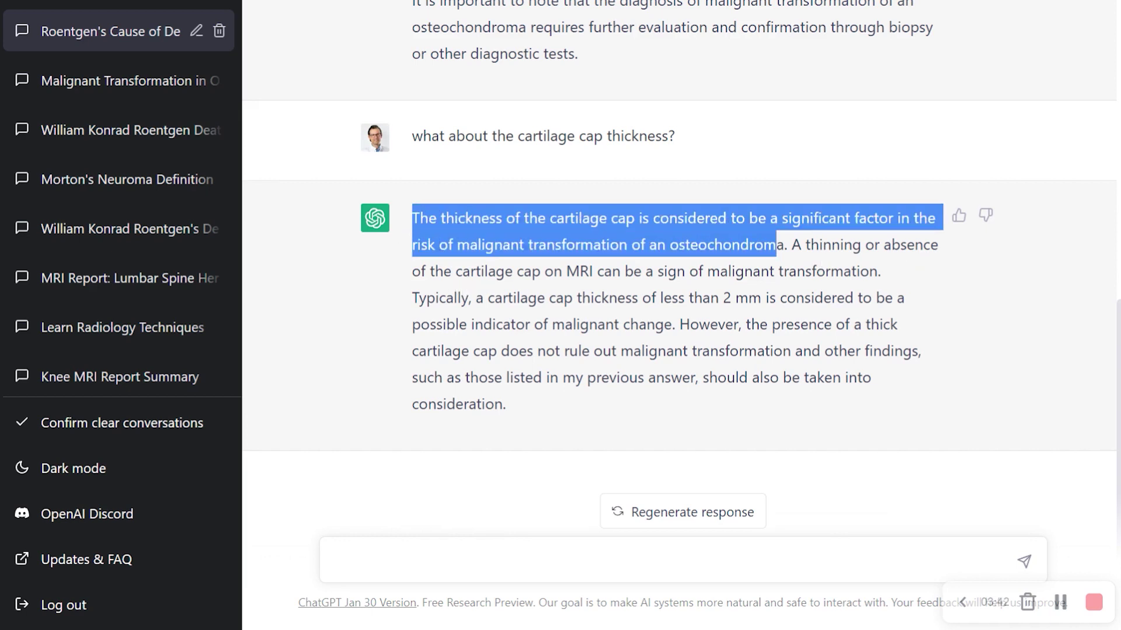
pyautogui.moveTo(880, 272); pyautogui.dragTo(596, 271)
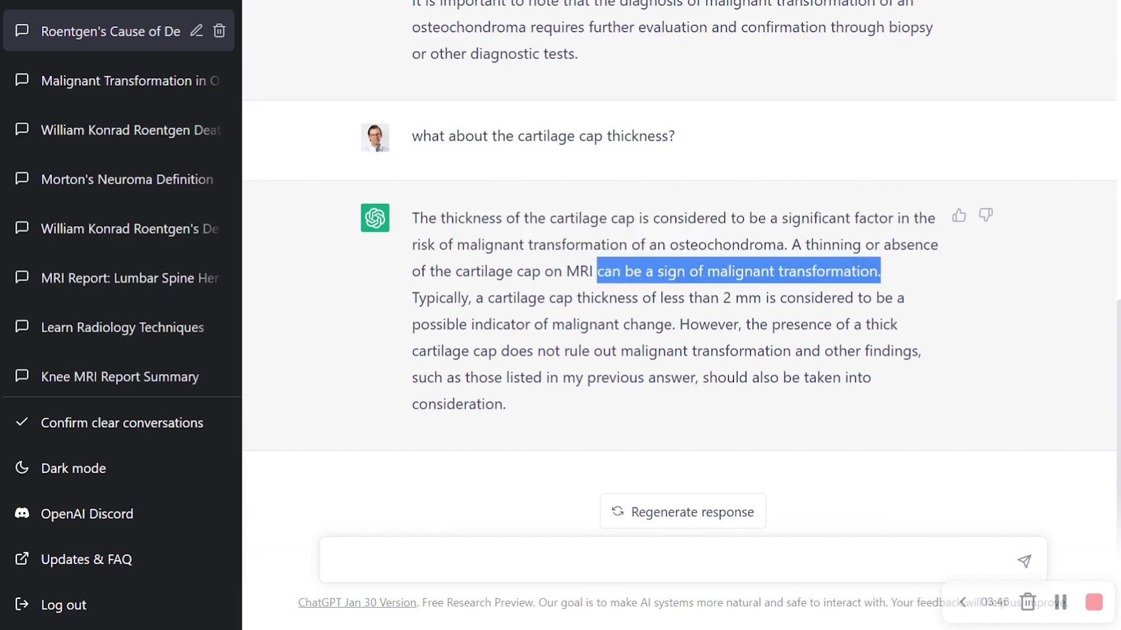
pyautogui.moveTo(677, 297); pyautogui.dragTo(676, 325)
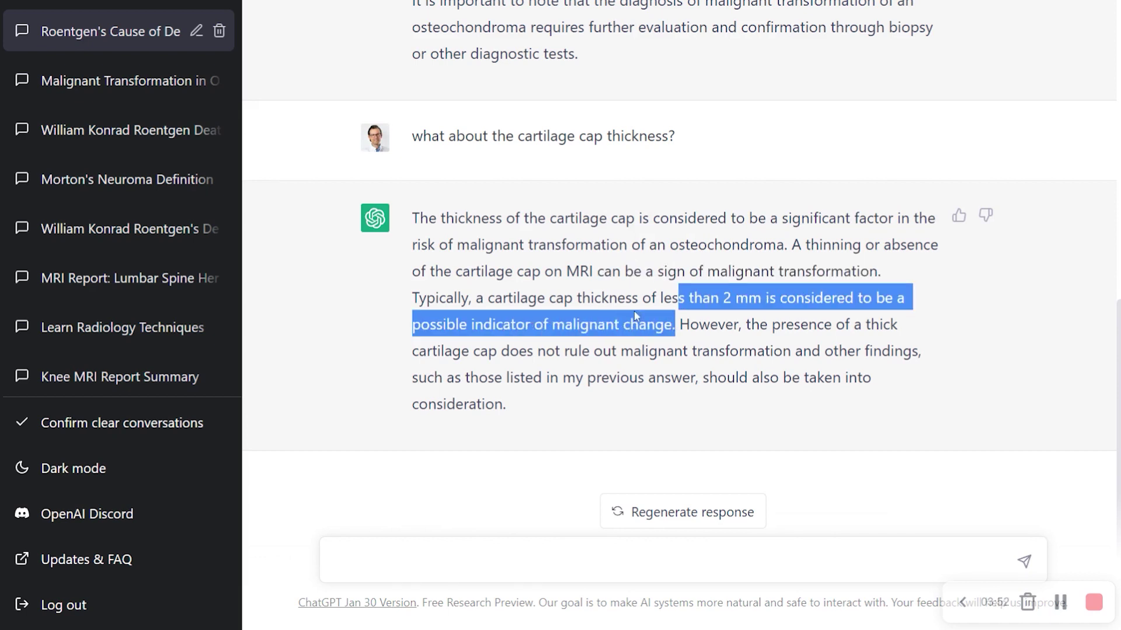
pyautogui.click(673, 318)
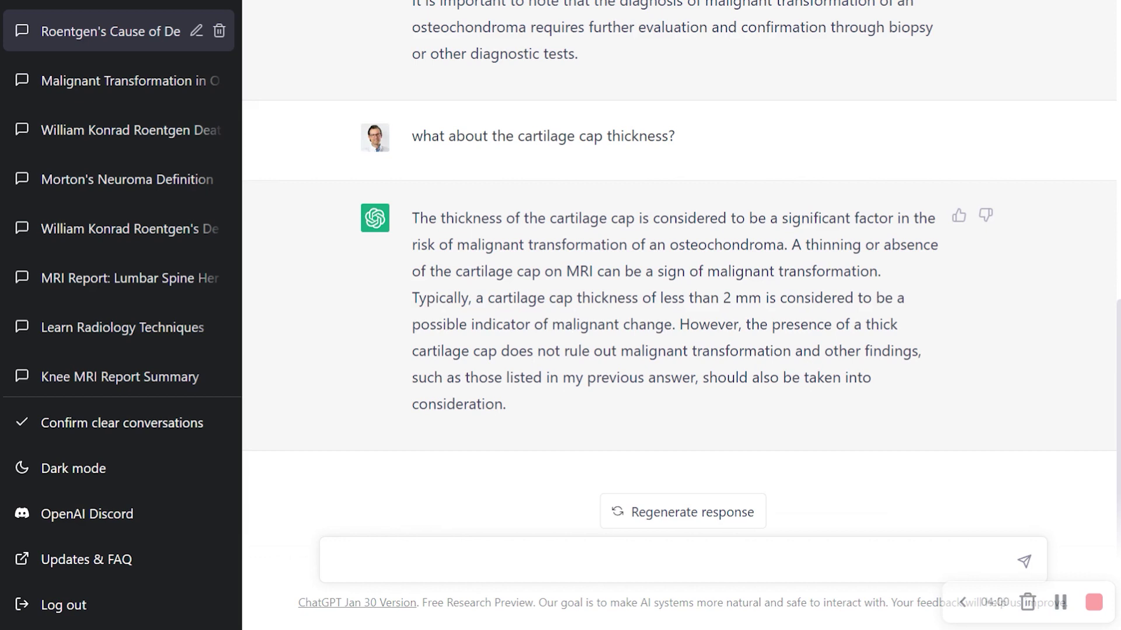
pyautogui.click(671, 559)
pyautogui.write('what cartilage cap thickness in osteochondromas indicates maglignant transformation?')
pyautogui.press('Return')
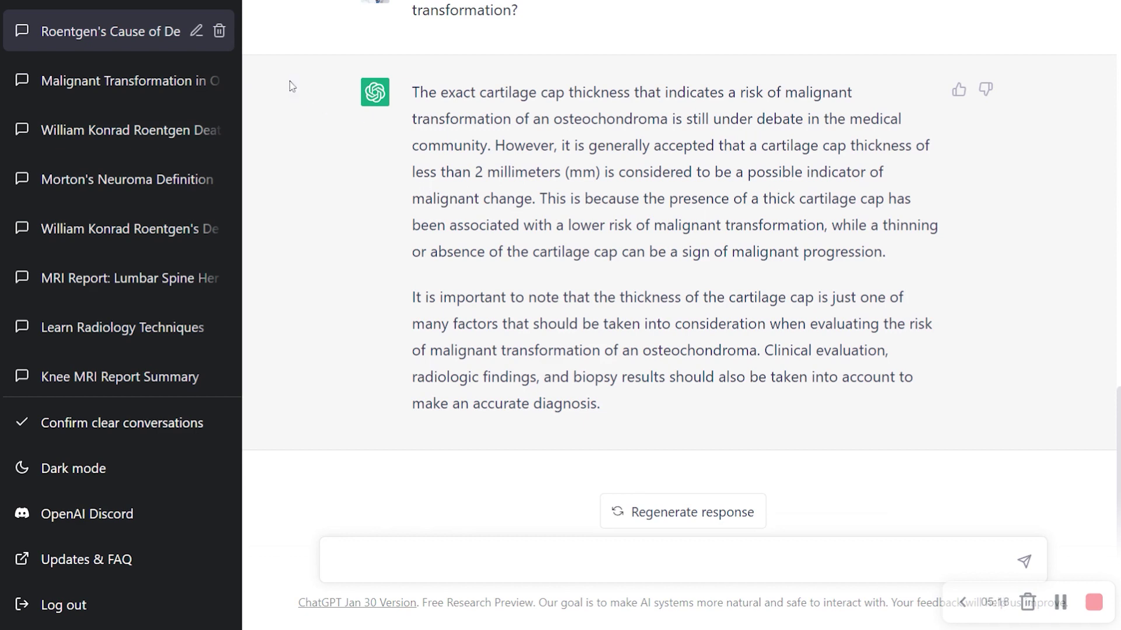
# - Look through the earlier conversations for the one that asks "what thickness of the cartilage cap is concerining?"
pyautogui.click(99, 84)
pyautogui.scroll(-1, 157, 96)
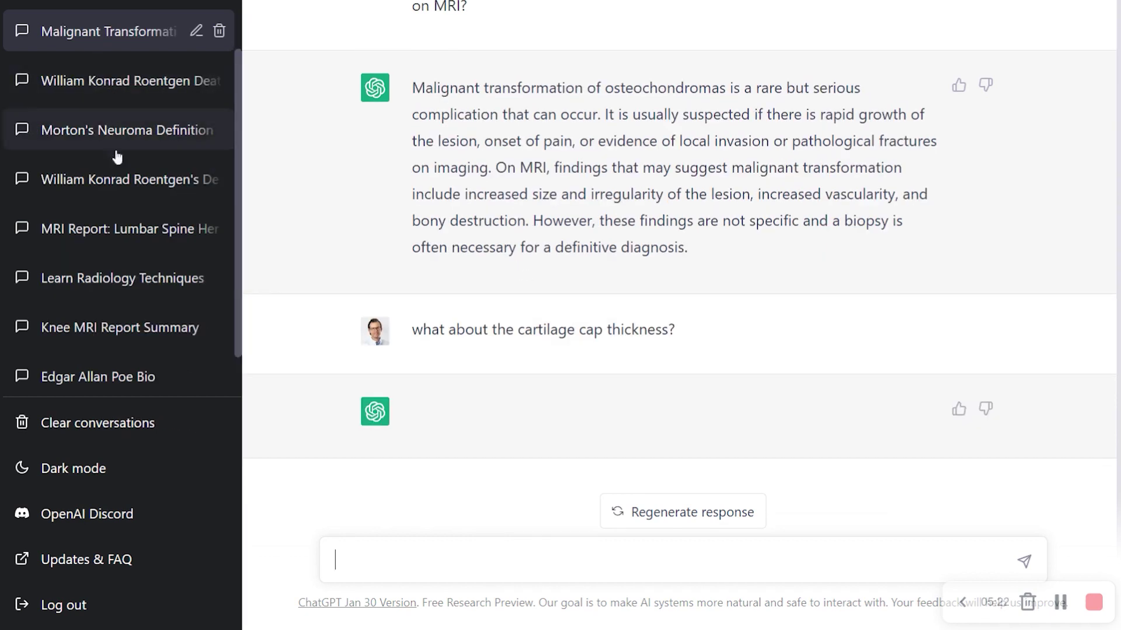
pyautogui.click(126, 87)
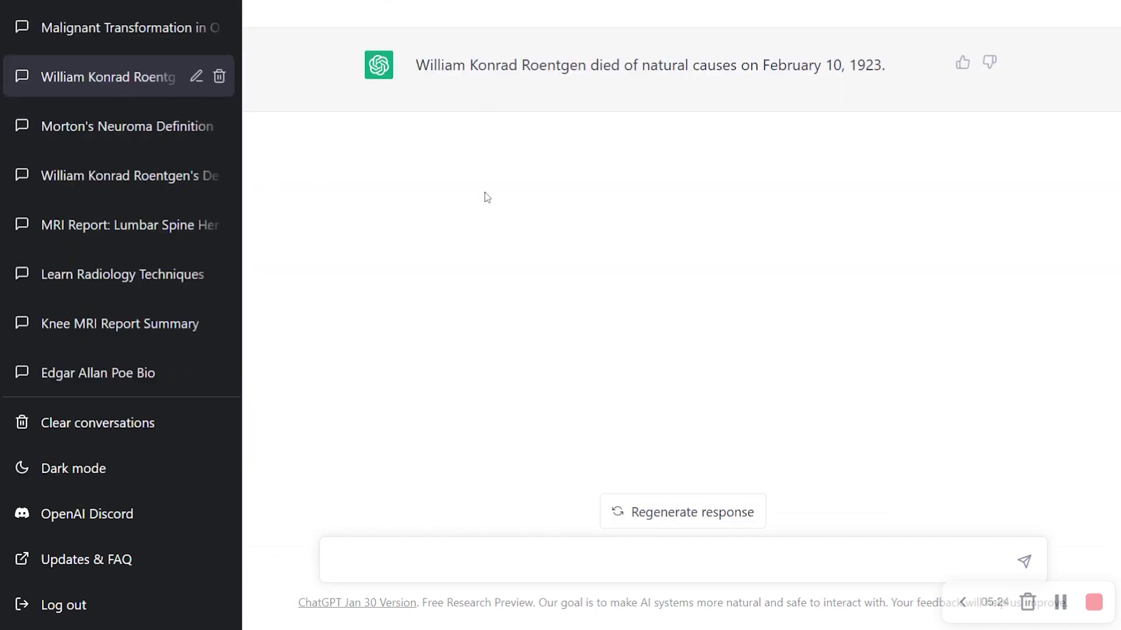
pyautogui.click(117, 138)
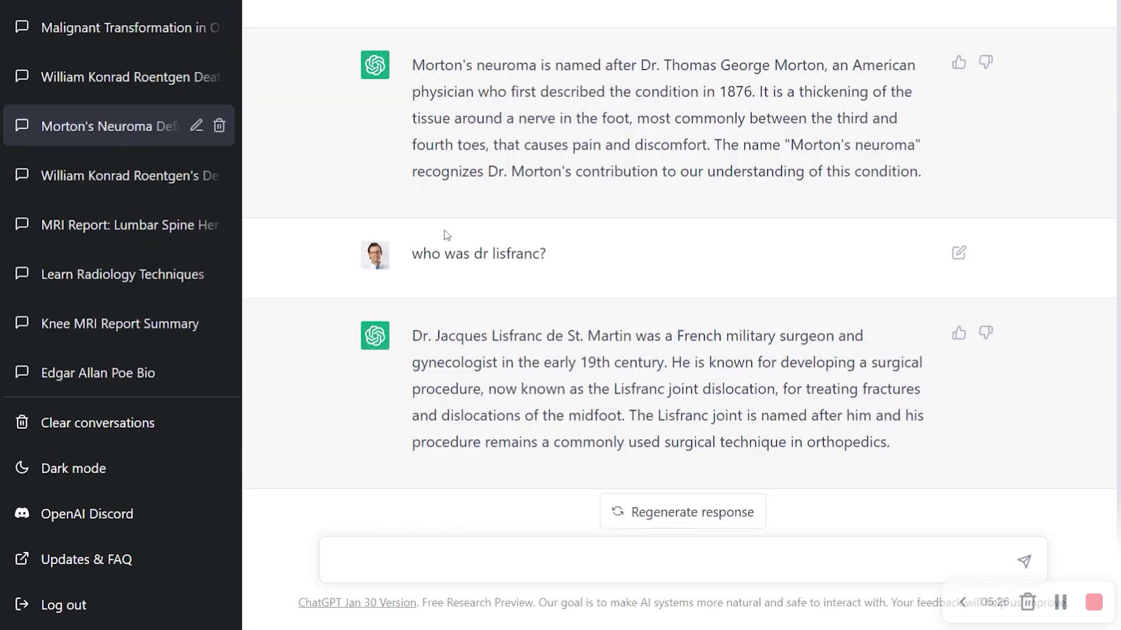
pyautogui.click(150, 176)
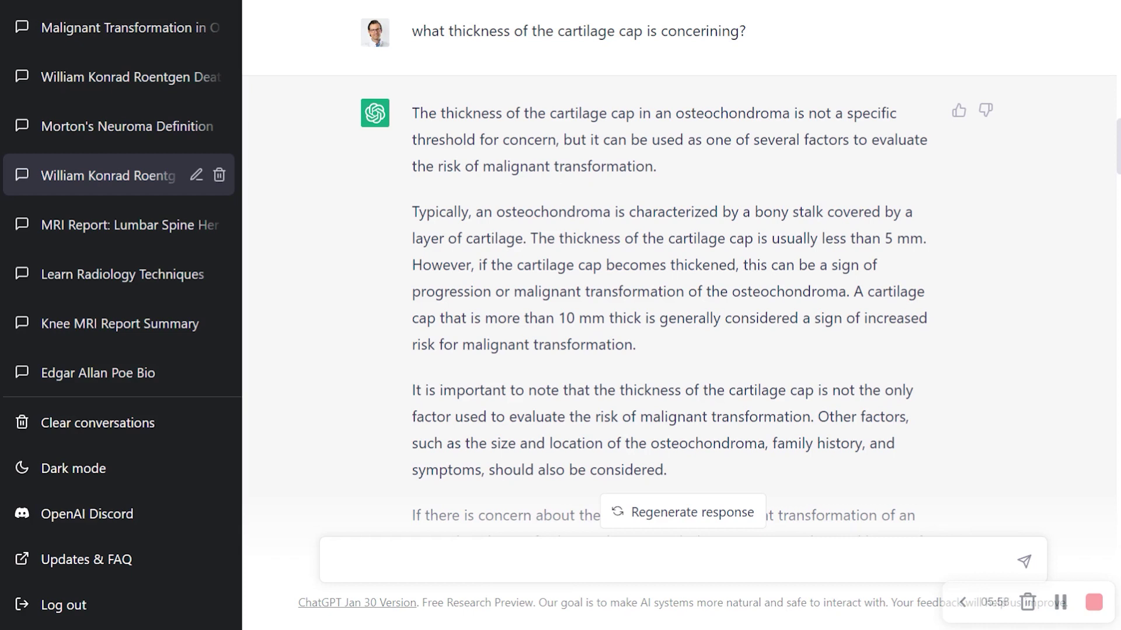
# - Examine the earlier answer on cartilage cap thickness, highlighting its statements on normal thickness, thickening and malignancy risk
pyautogui.moveTo(445, 212); pyautogui.dragTo(929, 238)
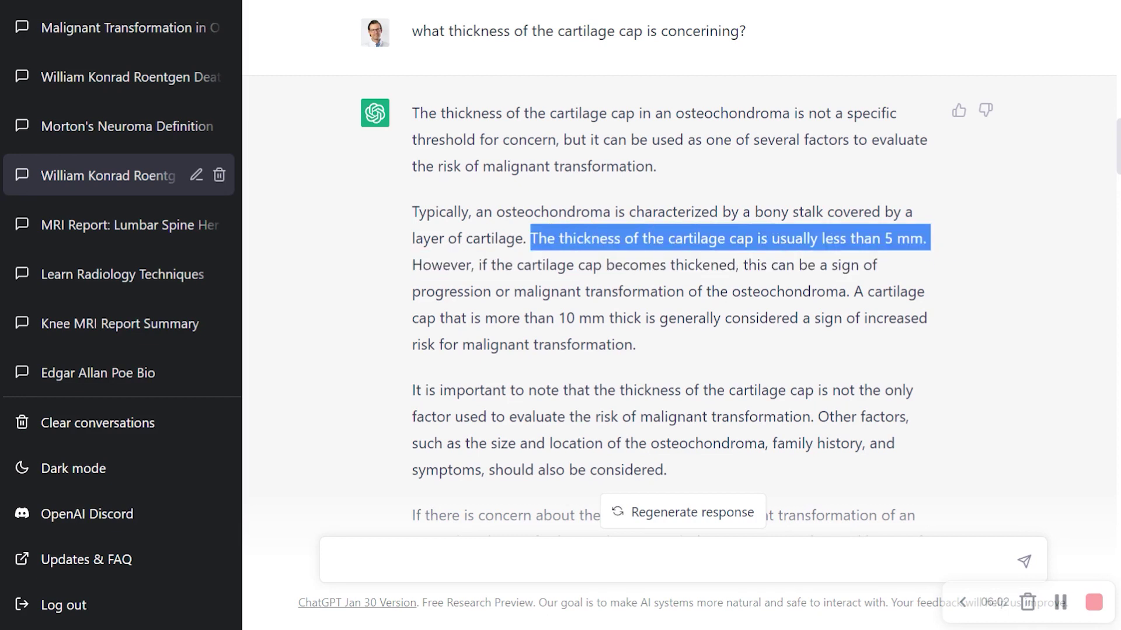
pyautogui.moveTo(432, 265)
pyautogui.mouseDown()
pyautogui.moveTo(587, 270)
pyautogui.moveTo(584, 294)
pyautogui.moveTo(556, 280)
pyautogui.moveTo(552, 292)
pyautogui.moveTo(701, 292)
pyautogui.moveTo(660, 319)
pyautogui.moveTo(853, 292)
pyautogui.moveTo(411, 267)
pyautogui.mouseUp()
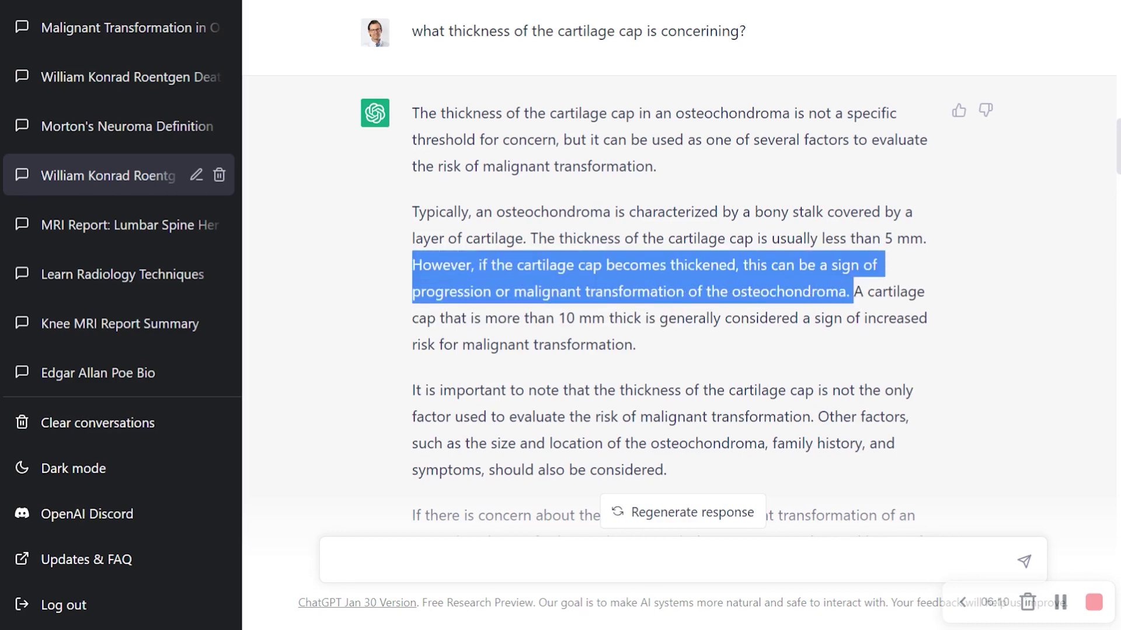
pyautogui.moveTo(546, 318); pyautogui.dragTo(648, 342)
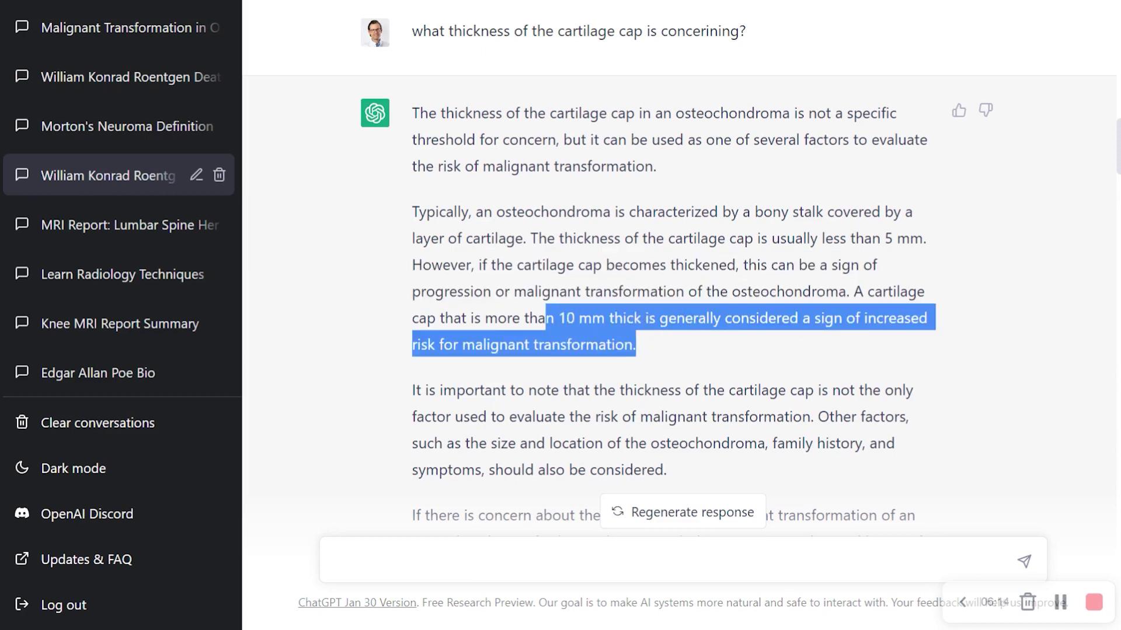
pyautogui.click(641, 353)
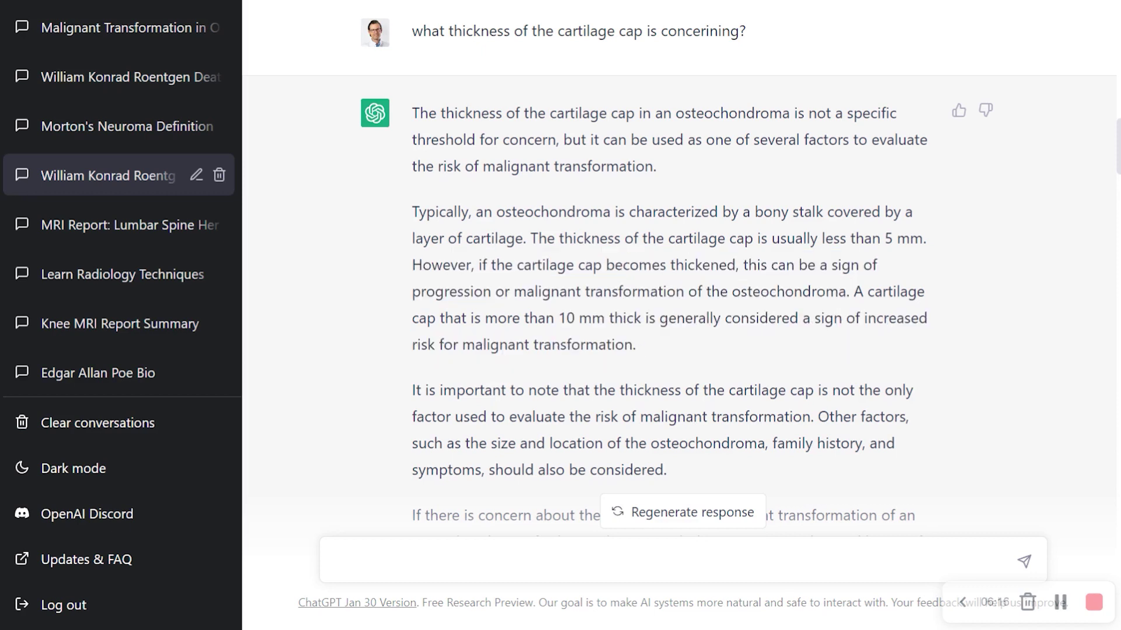
pyautogui.moveTo(632, 345); pyautogui.dragTo(419, 320)
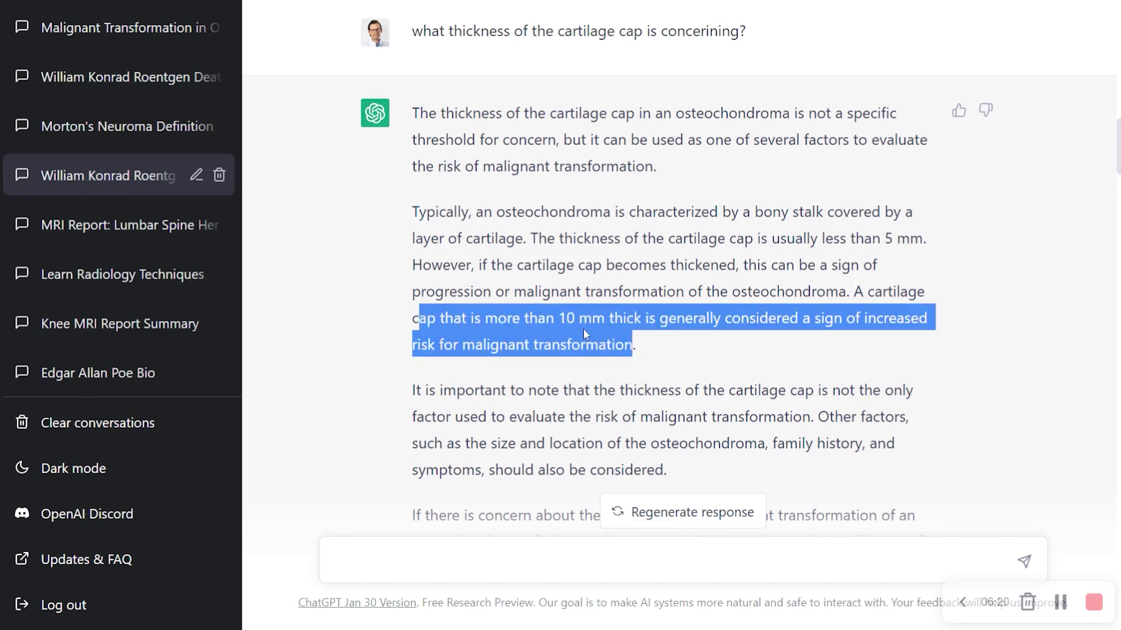
pyautogui.scroll(-1, 679, 270)
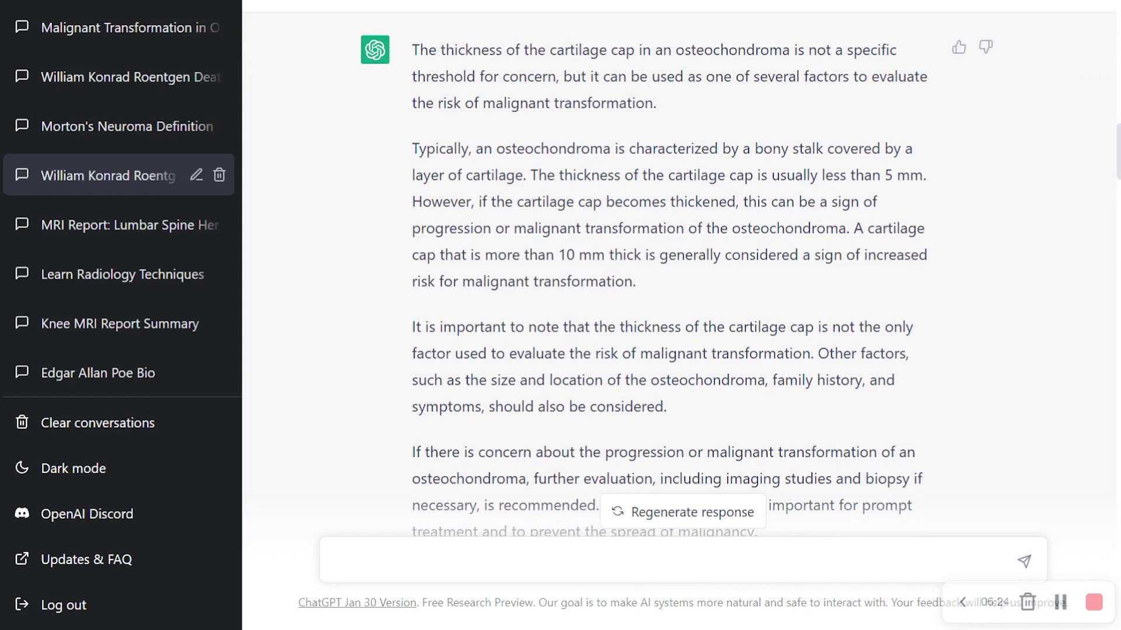
pyautogui.scroll(-2, 677, 263)
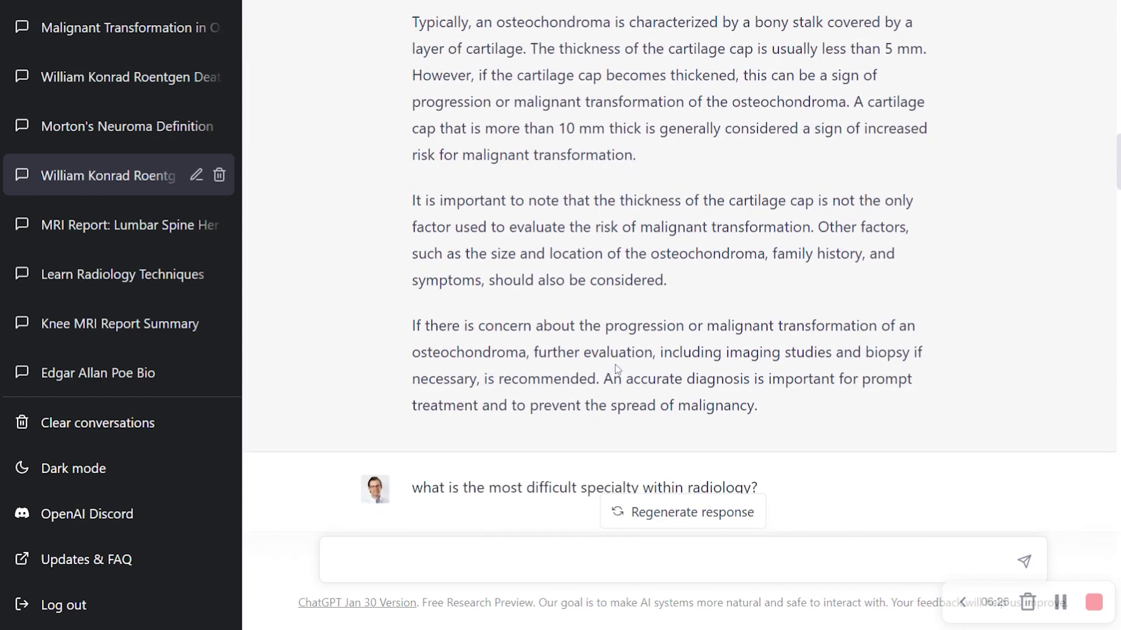
pyautogui.scroll(1, 618, 369)
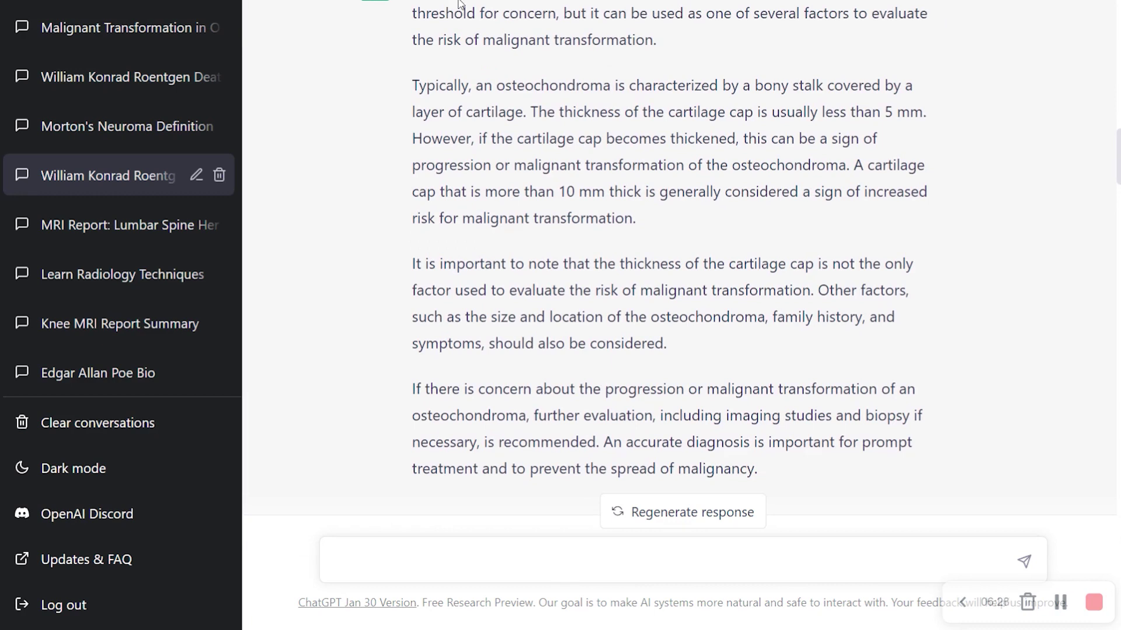
pyautogui.moveTo(759, 470); pyautogui.dragTo(442, 39)
pyautogui.click(582, 250)
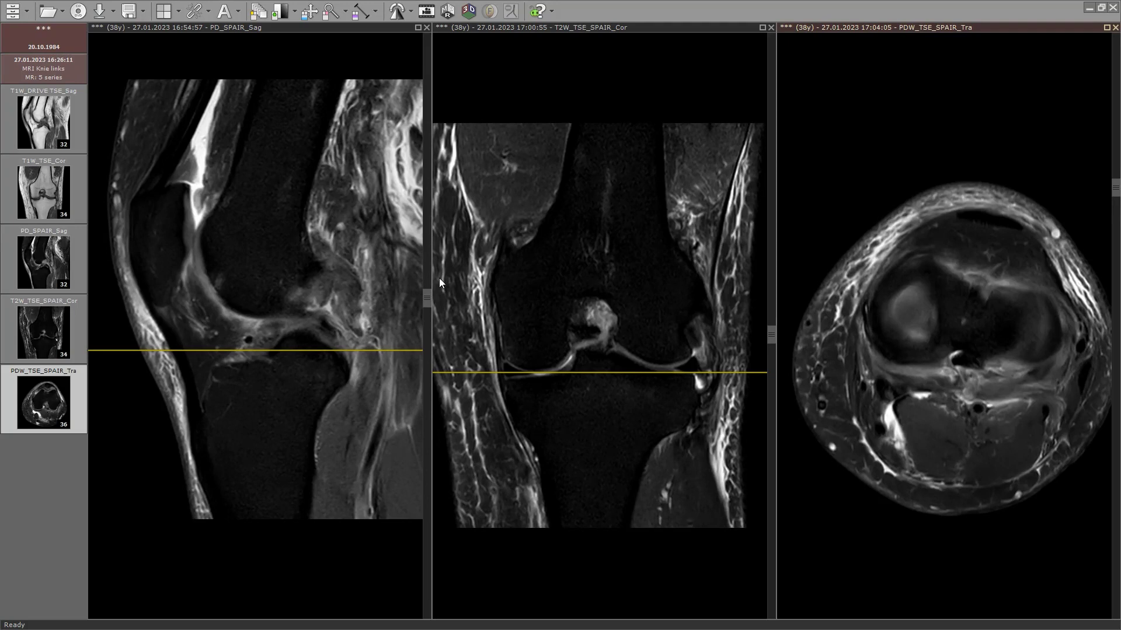
# - Enlarge the PD_SPAIR_Sag series and examine the cruciate ligaments and medial compartment slice by slice
pyautogui.scroll(-4, 245, 323)
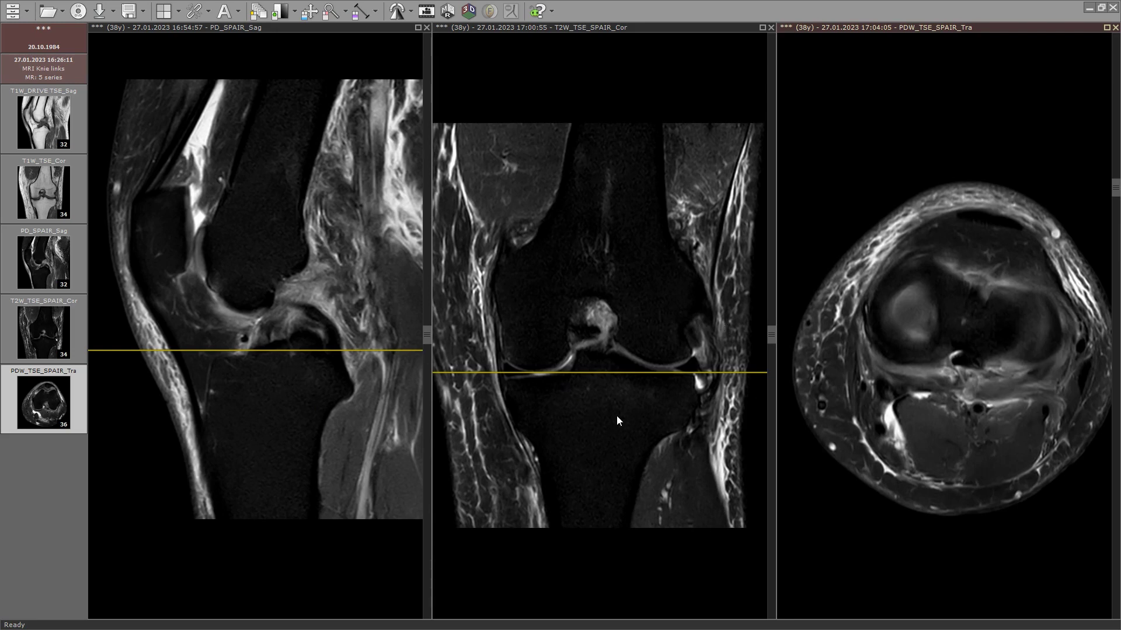
pyautogui.doubleClick(300, 374)
pyautogui.scroll(-2, 674, 338)
pyautogui.scroll(2, 722, 210)
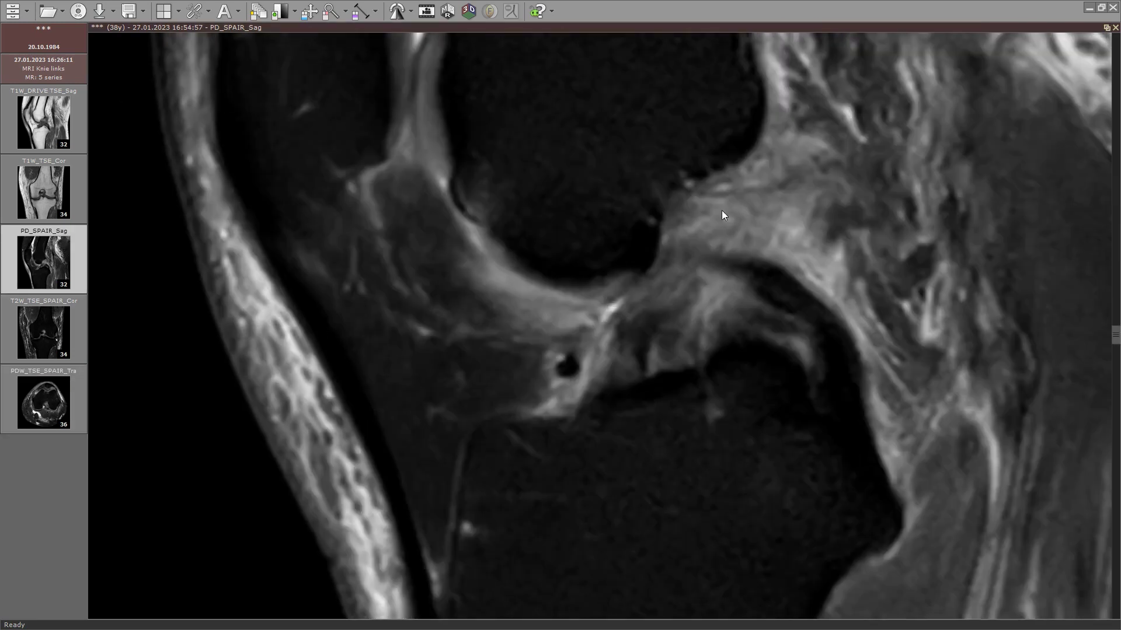
pyautogui.scroll(-4, 748, 251)
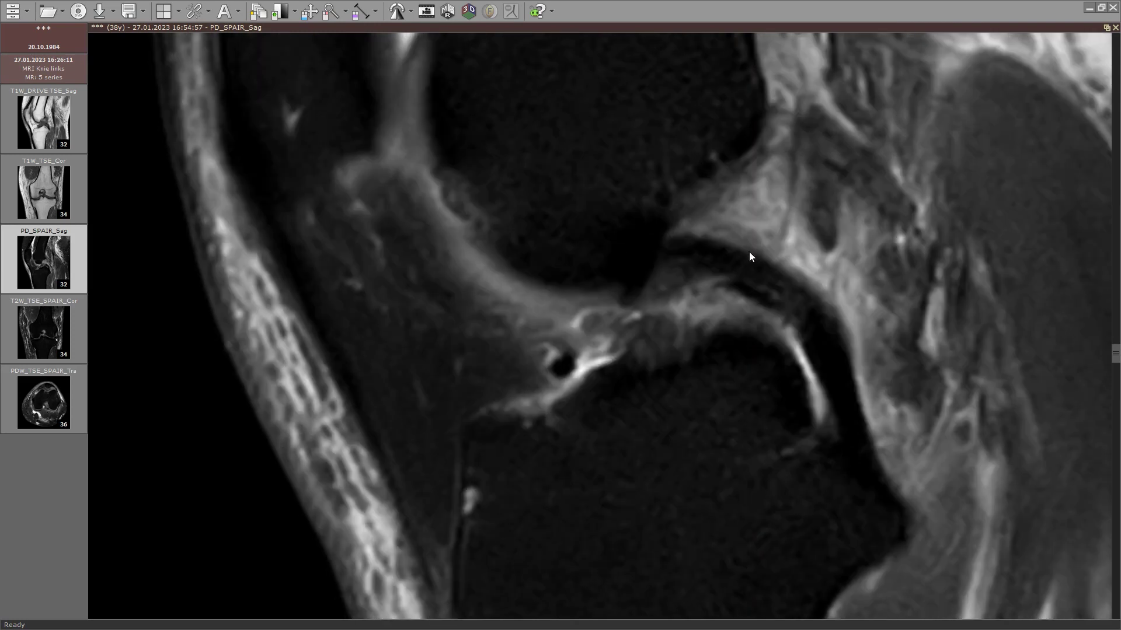
pyautogui.scroll(-6, 742, 316)
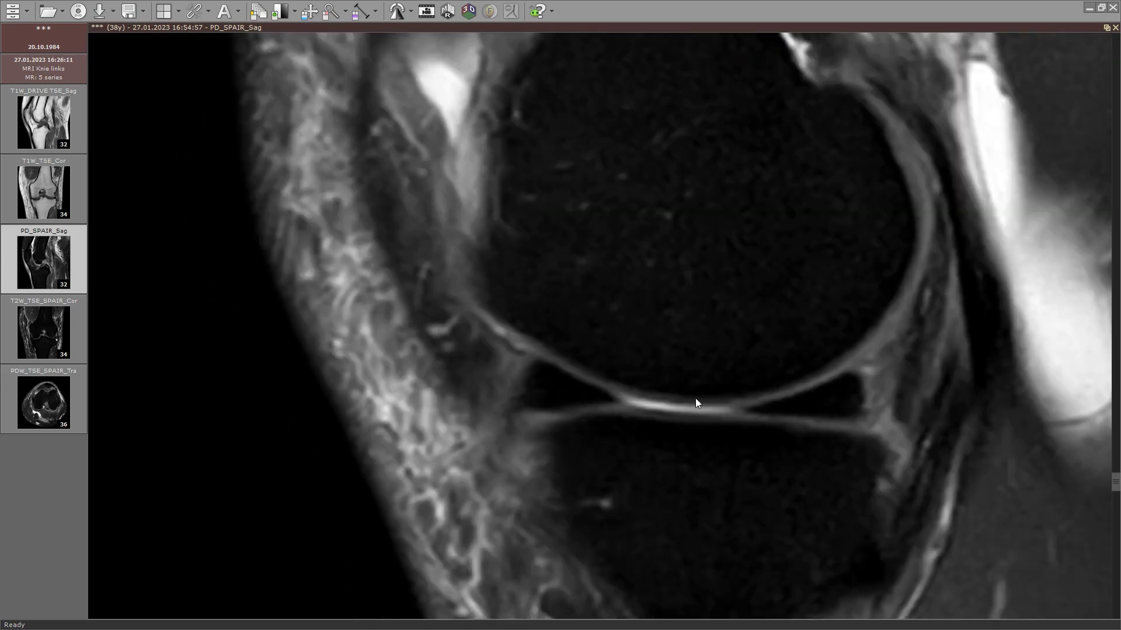
pyautogui.scroll(-8, 734, 410)
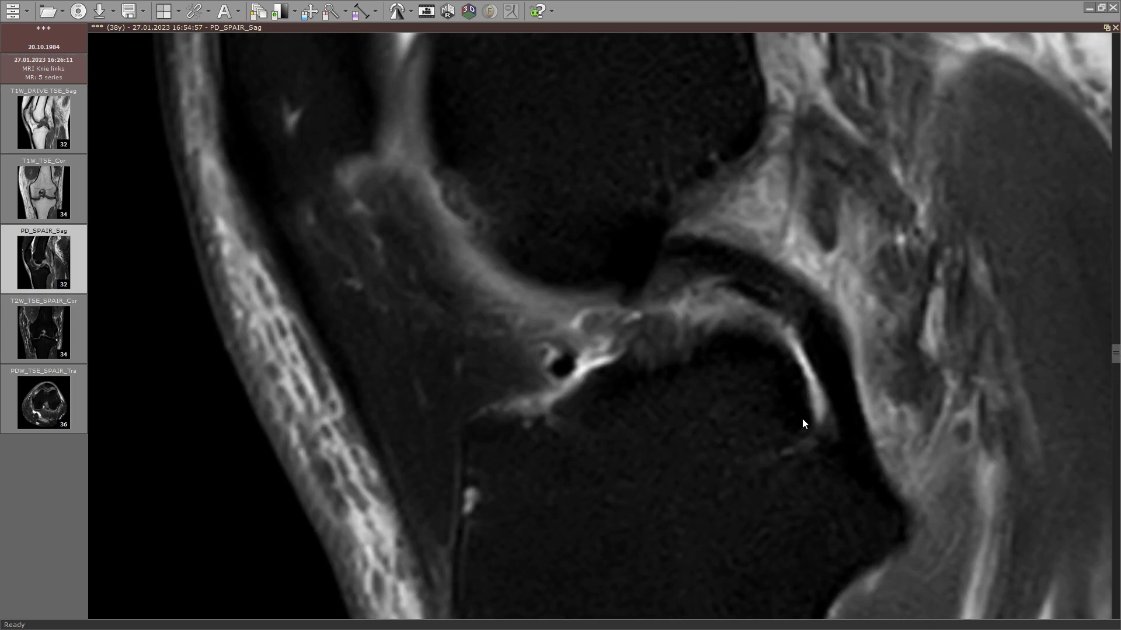
# - Examine the lateral meniscus, bone marrow and surrounding soft tissue across the sagittal slices, including a wider view of the knee
pyautogui.scroll(-8, 726, 343)
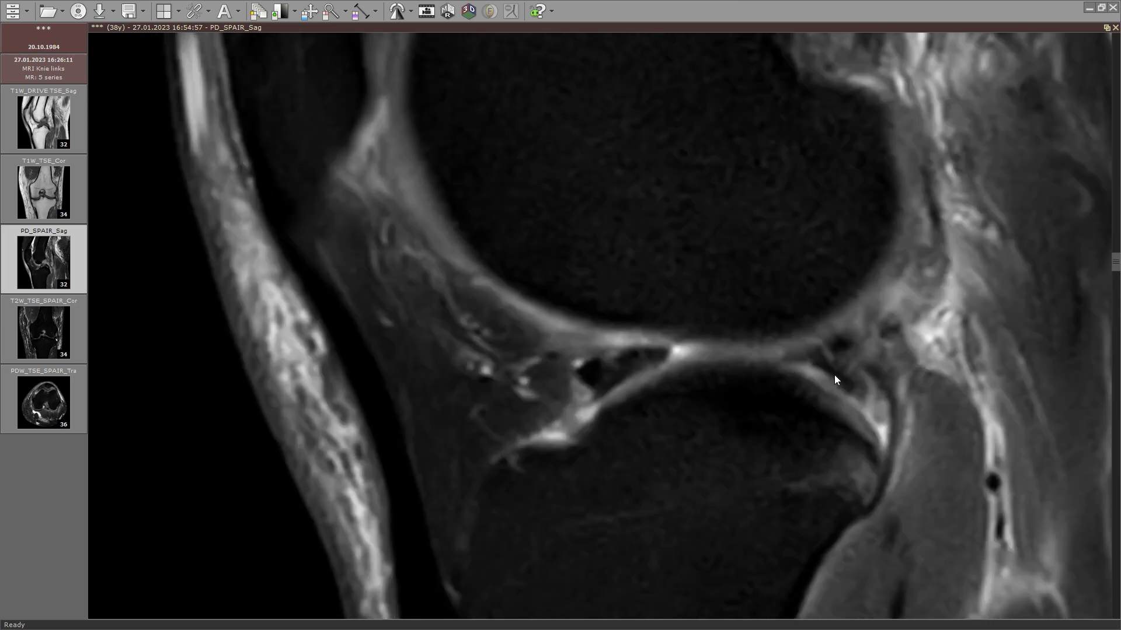
pyautogui.scroll(-8, 833, 379)
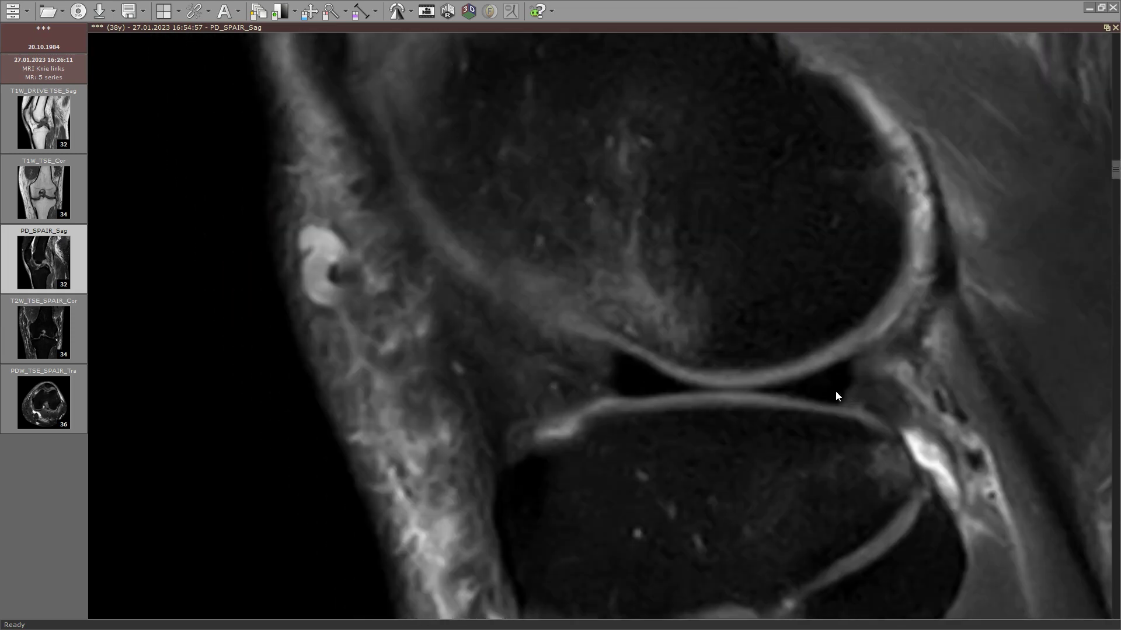
pyautogui.scroll(-6, 839, 369)
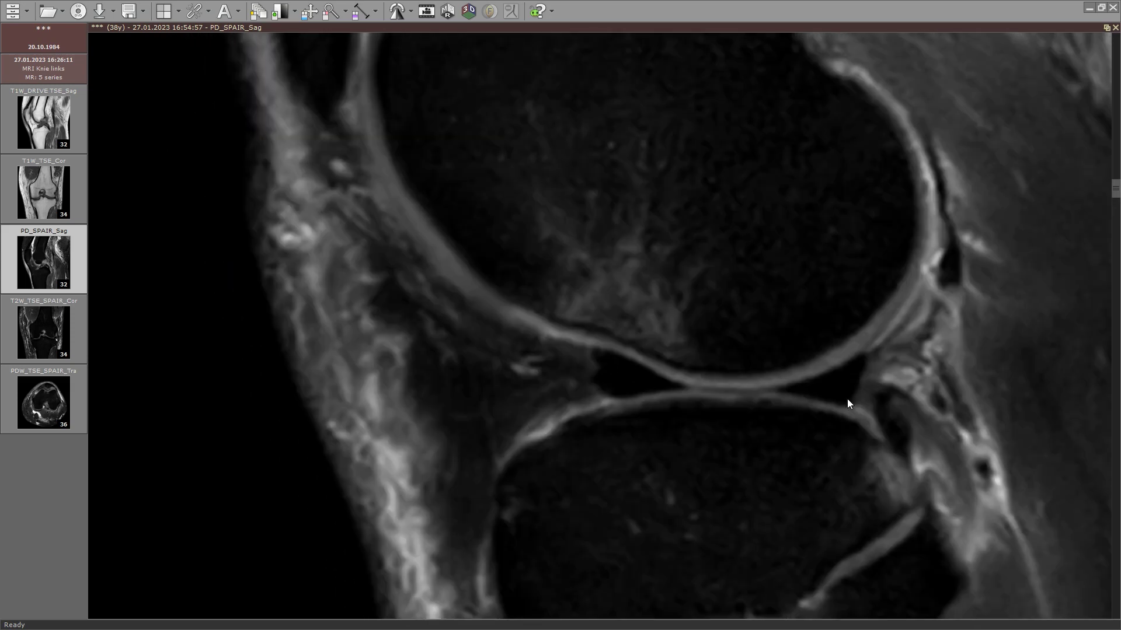
pyautogui.scroll(-8, 751, 330)
pyautogui.scroll(-5, 743, 387)
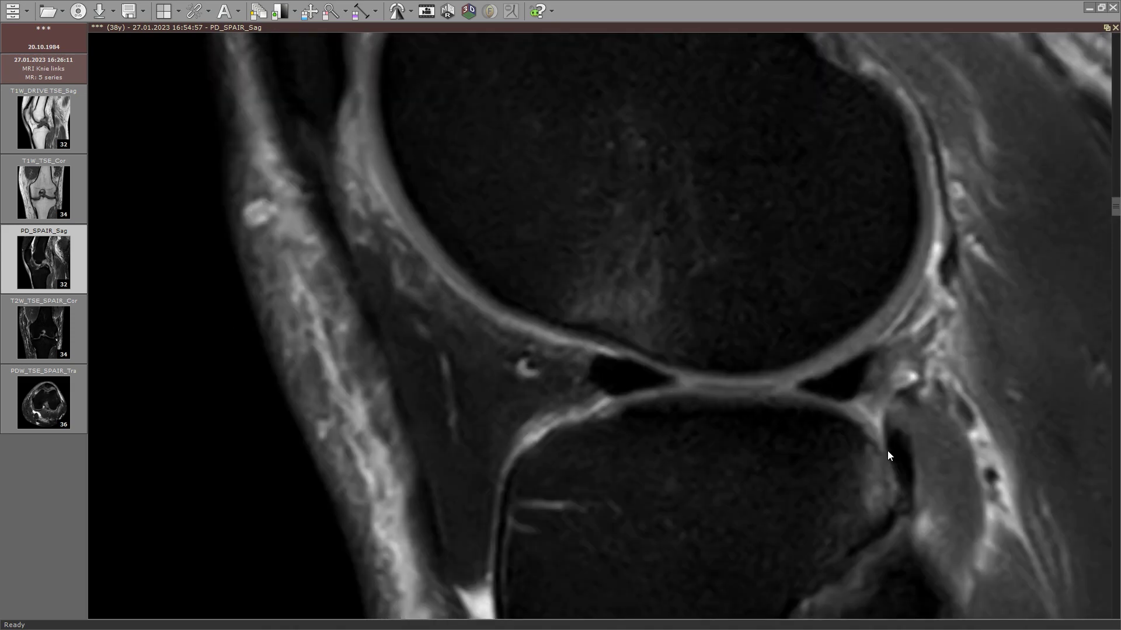
pyautogui.scroll(-10, 867, 485)
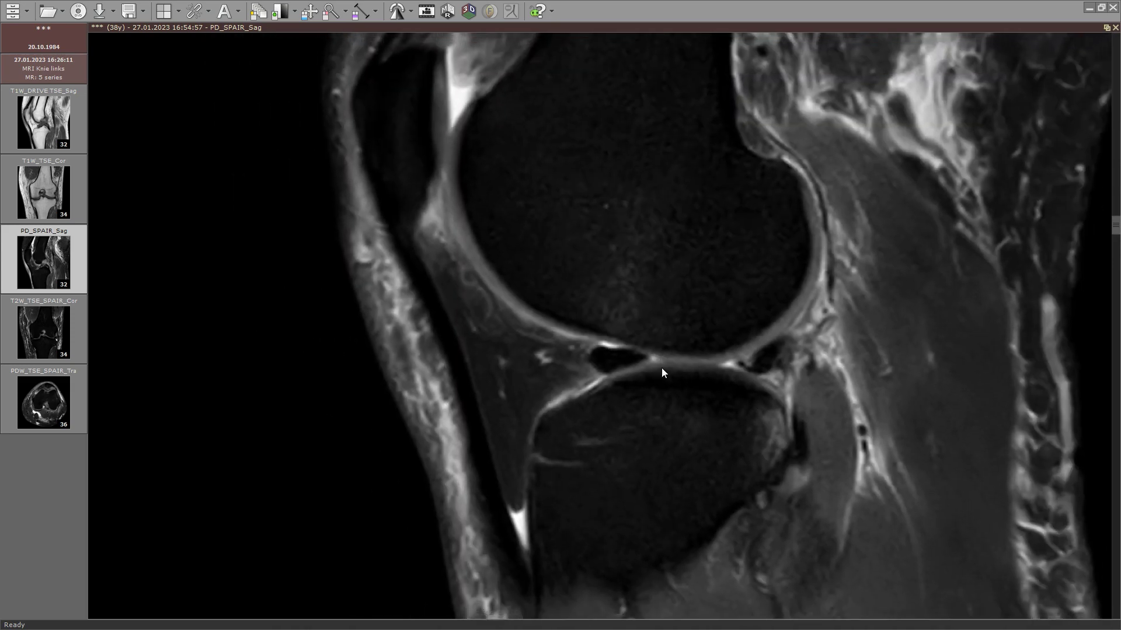
pyautogui.scroll(-6, 645, 272)
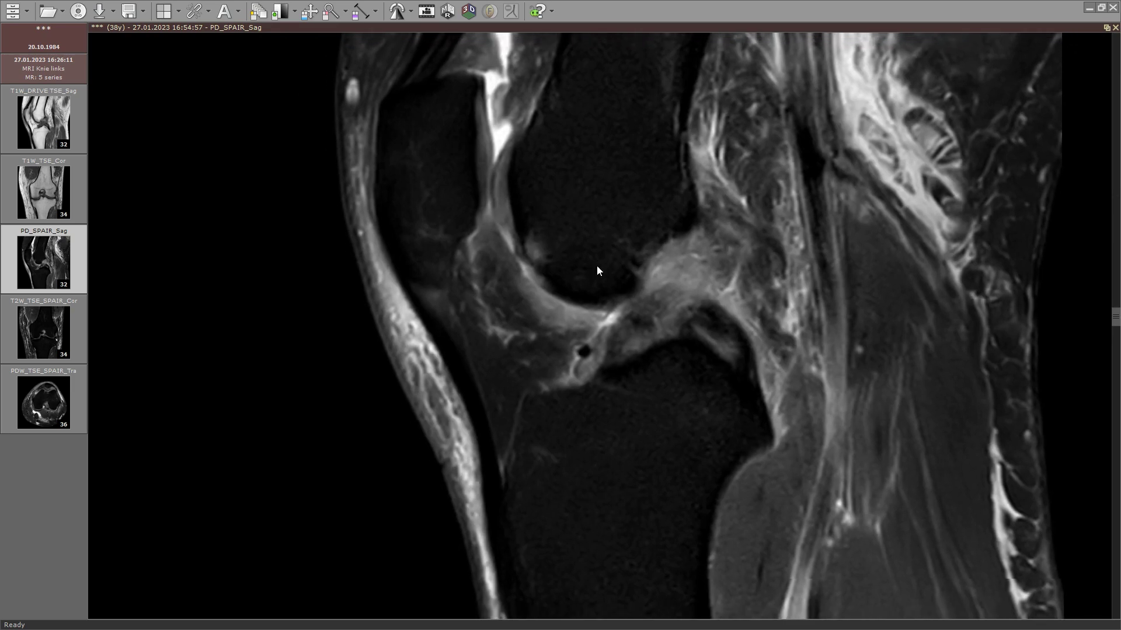
pyautogui.scroll(8, 526, 276)
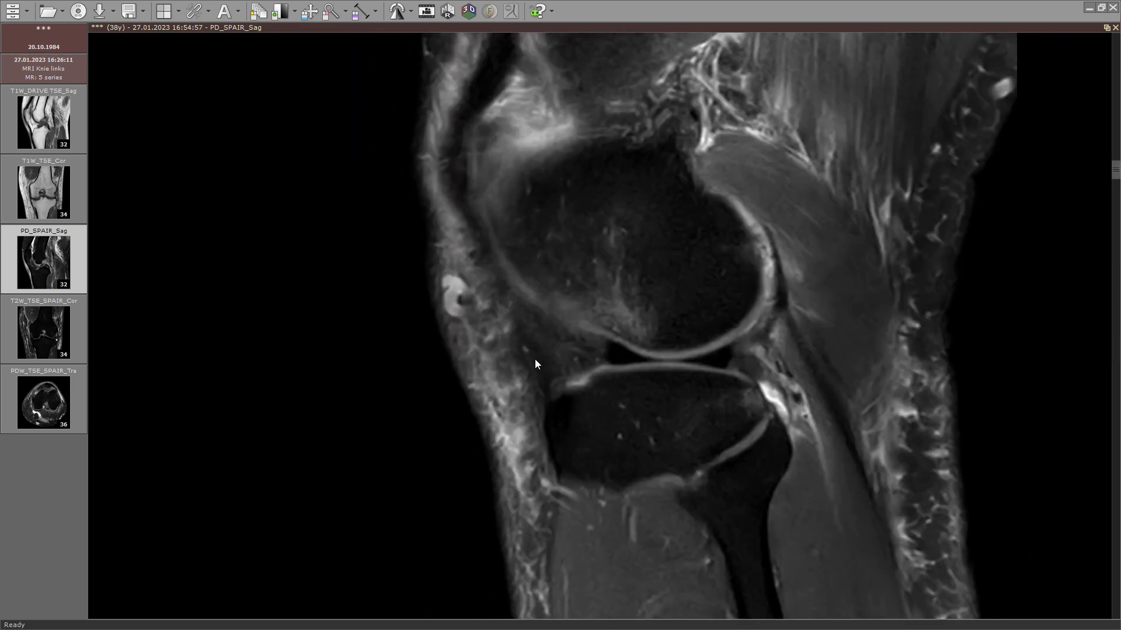
# - Switch to an enlarged view of the T2W_TSE_SPAIR_Cor series and examine its slices through to the back of the knee
pyautogui.doubleClick(542, 351)
pyautogui.doubleClick(556, 319)
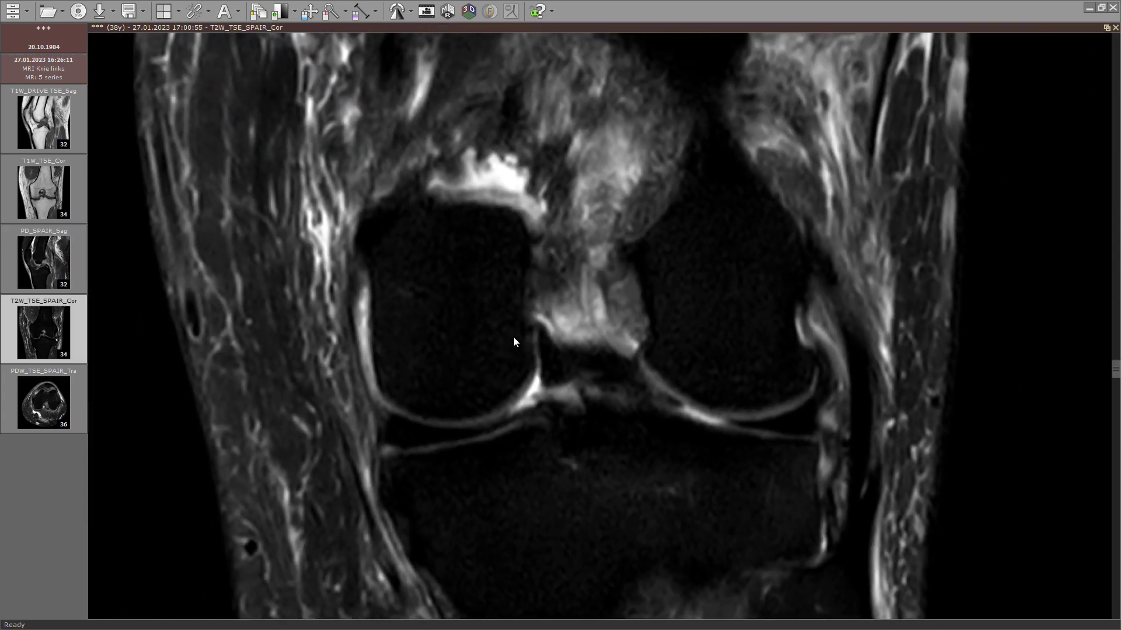
pyautogui.scroll(-3, 511, 268)
pyautogui.scroll(-8, 720, 181)
pyautogui.scroll(-8, 709, 214)
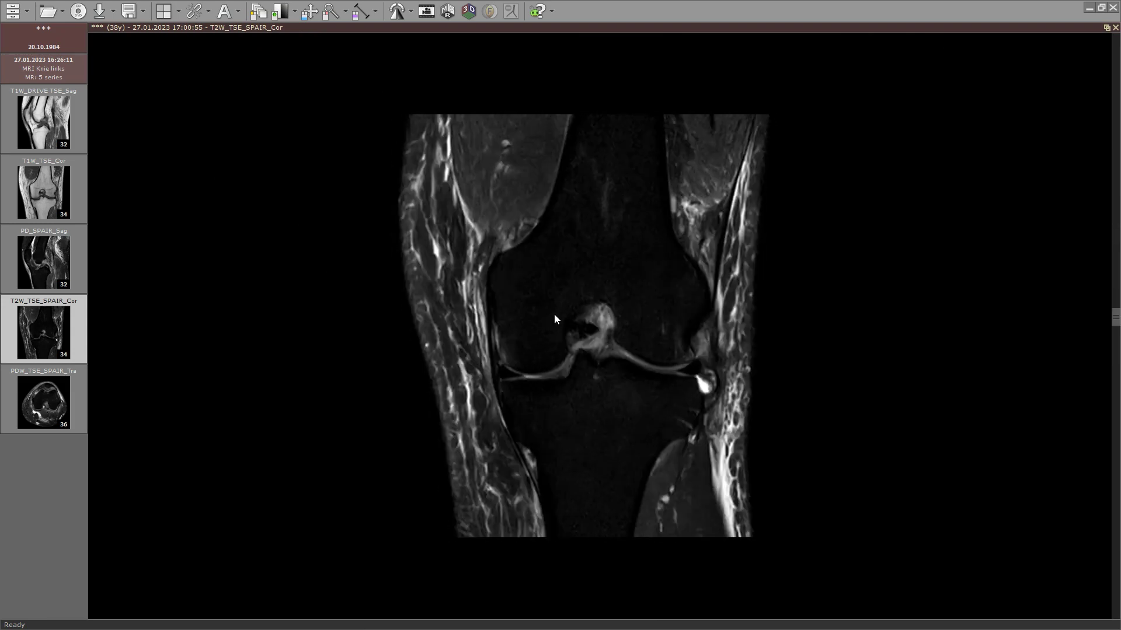
pyautogui.scroll(-10, 554, 319)
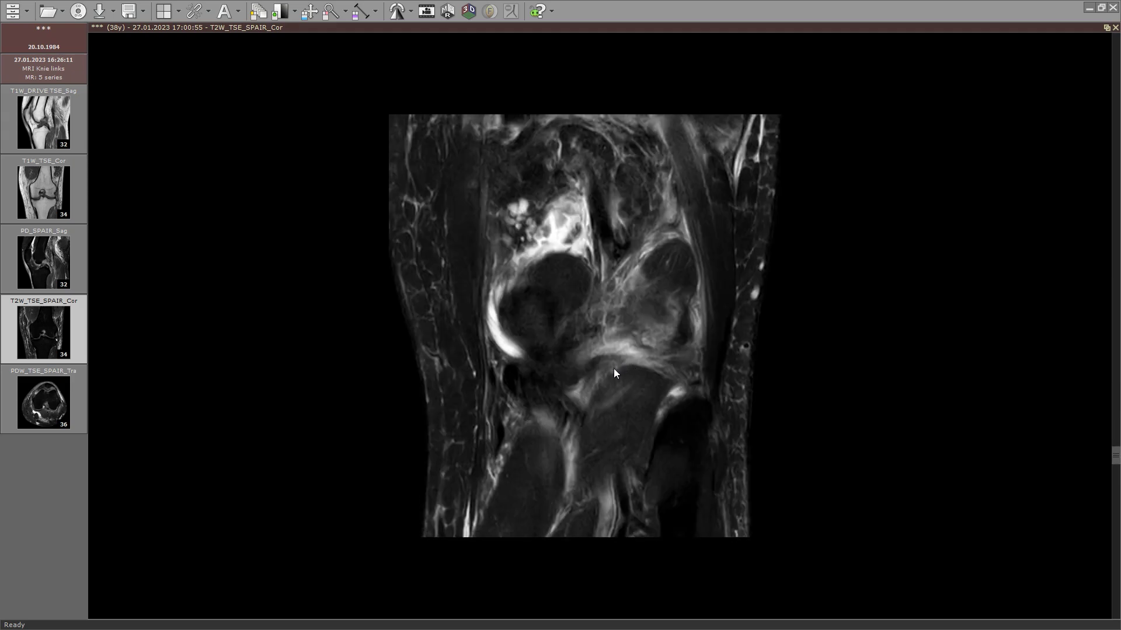
# - Restore the three-series comparison and review the sagittal slices with their reference line on the other planes
pyautogui.doubleClick(572, 394)
pyautogui.click(274, 286)
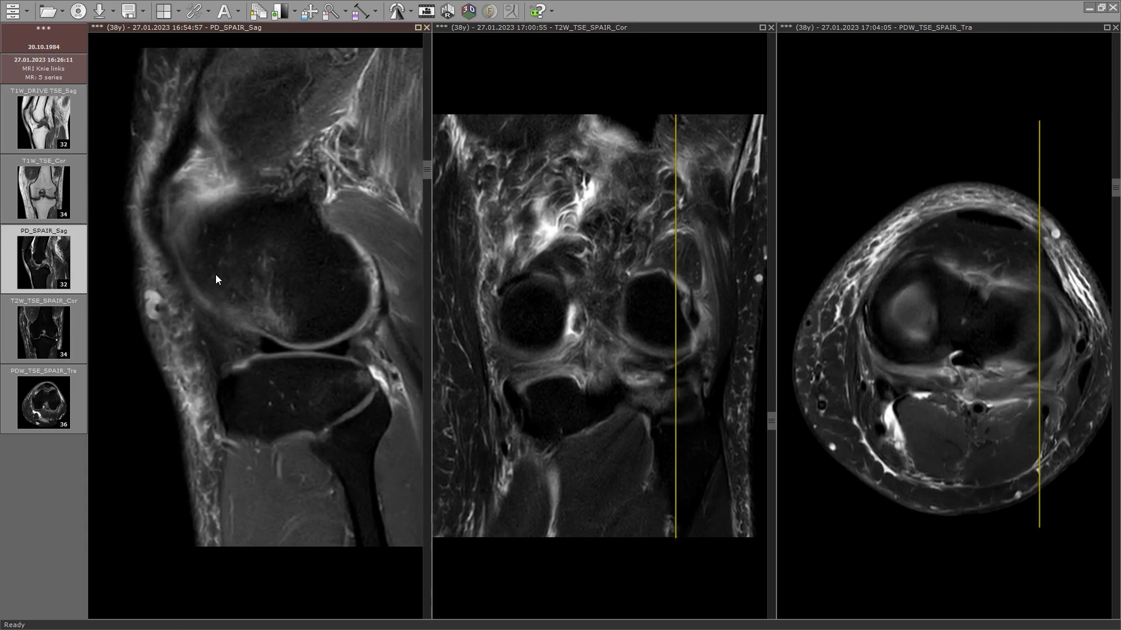
pyautogui.scroll(-10, 219, 202)
pyautogui.scroll(7, 240, 220)
pyautogui.scroll(2, 254, 246)
# - Examine the muscles and soft tissue behind the knee on the PDW_TSE_SPAIR_Tra slices above the joint
pyautogui.scroll(-8, 966, 404)
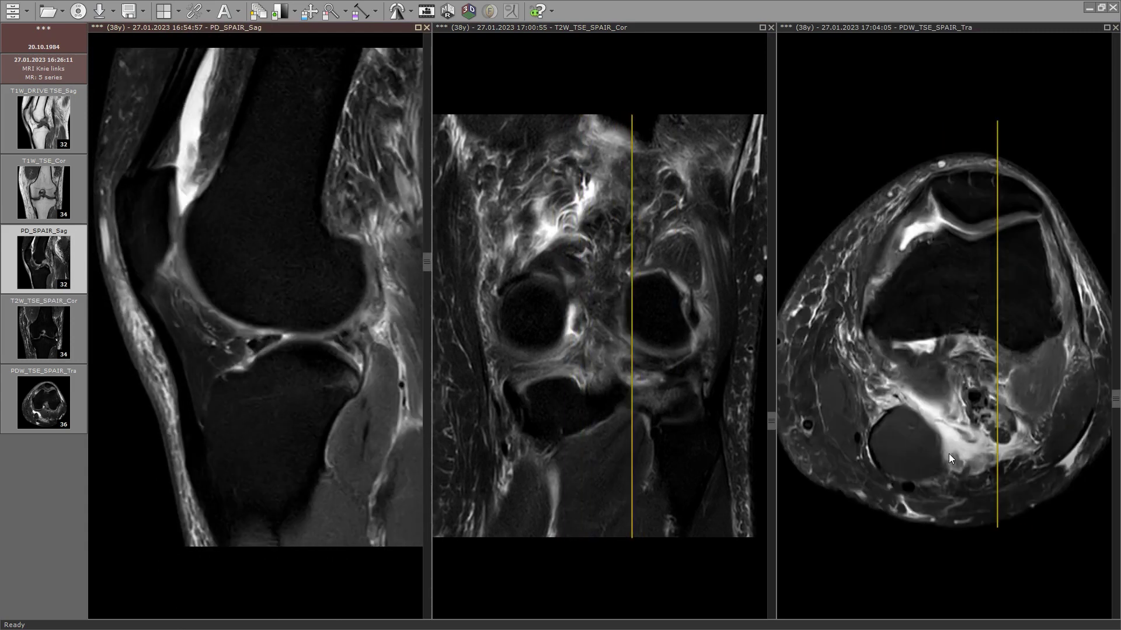
pyautogui.scroll(-5, 943, 426)
pyautogui.scroll(8, 993, 409)
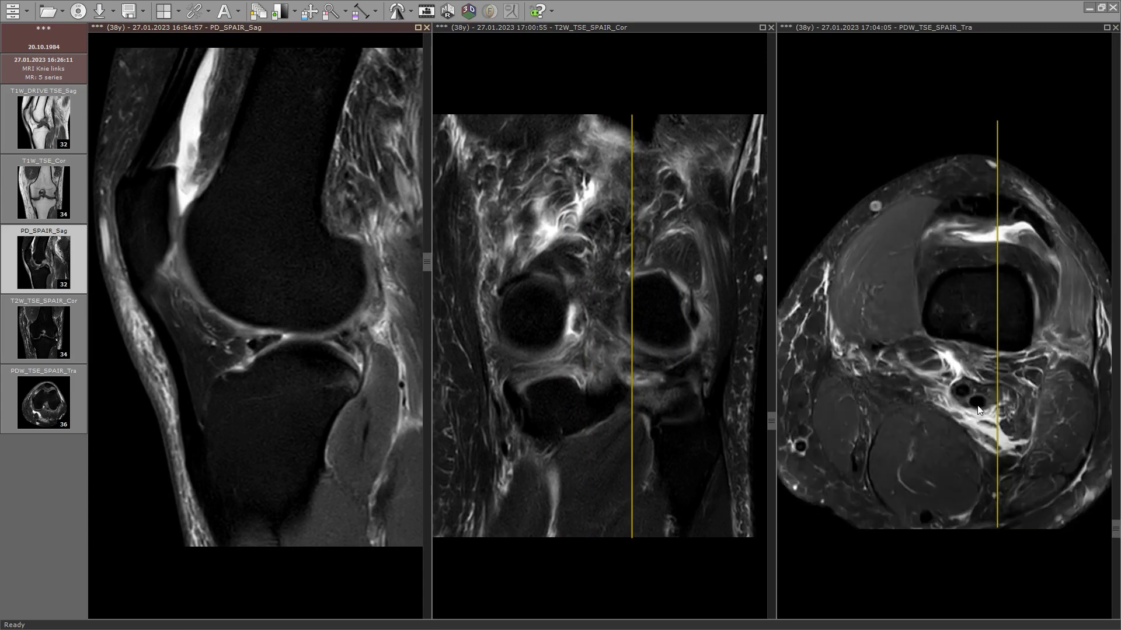
pyautogui.scroll(-10, 990, 403)
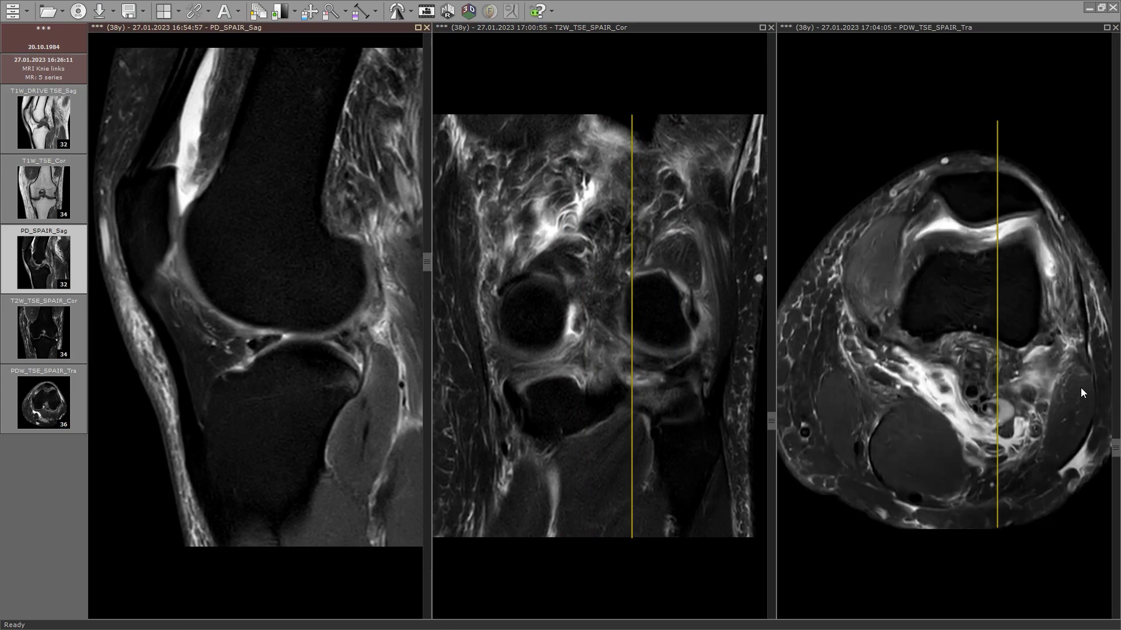
pyautogui.scroll(-1, 1057, 439)
pyautogui.scroll(1, 1037, 427)
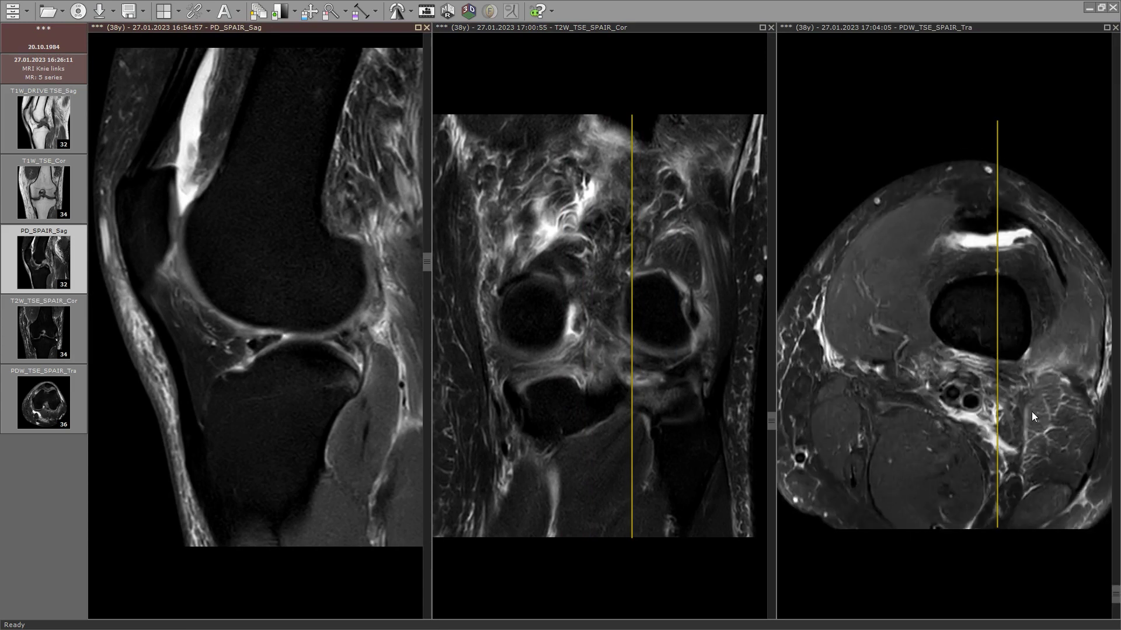
pyautogui.scroll(20, 1063, 450)
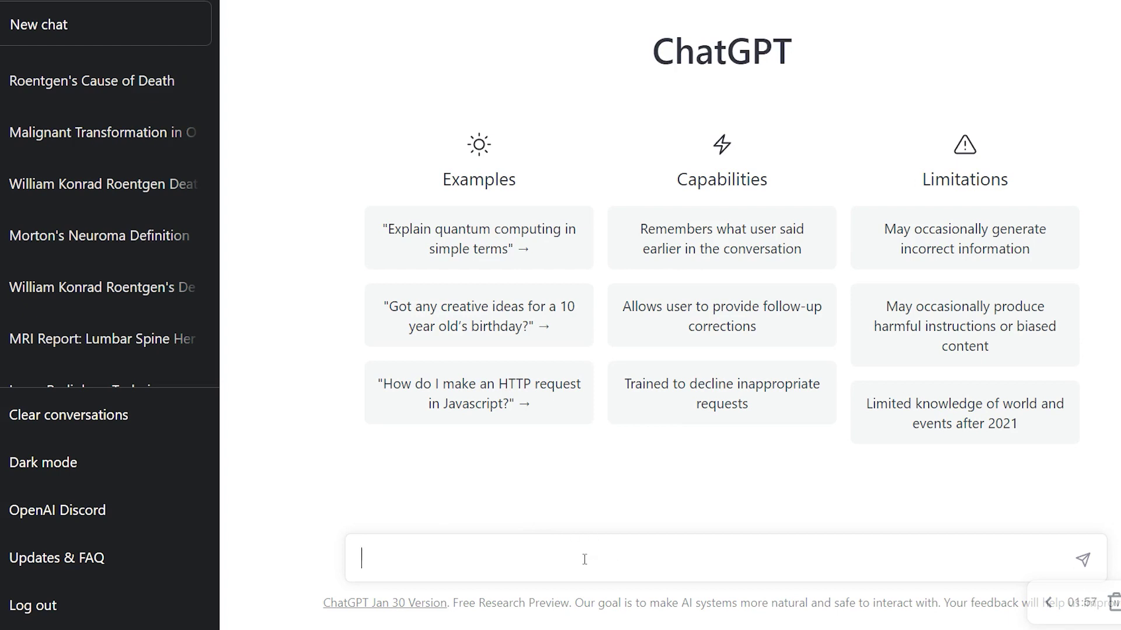
# - Request a comprehensive MRI knee report for the named patient with complete ACL tear, complex lateral meniscus posterior horn/root tear, pivot-shift bone bruises and biceps femoris muscle strain
pyautogui.write('Please write a comprehensive MRI knee report for patient john doe with a complete ACL tear, complex')
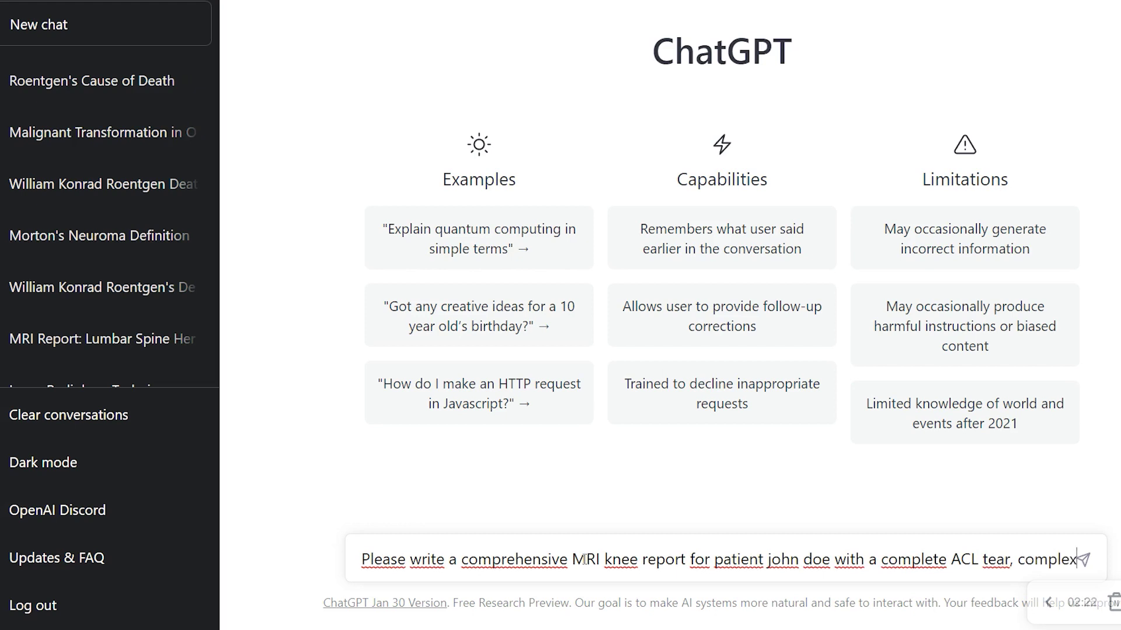
pyautogui.write(' posterior horn/root tear of the lateral mensicus, typical bone bruise pattern after pivot-shift injury and a muscle strain in the biceps femoris musc')
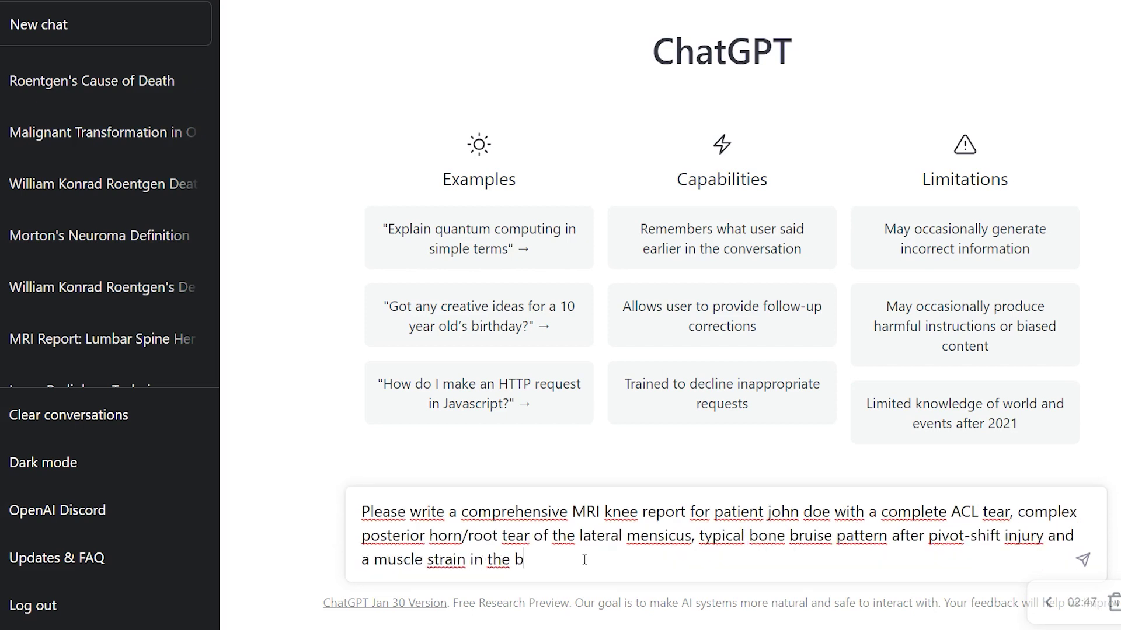
pyautogui.write('l')
pyautogui.write('e.')
pyautogui.press('Return')
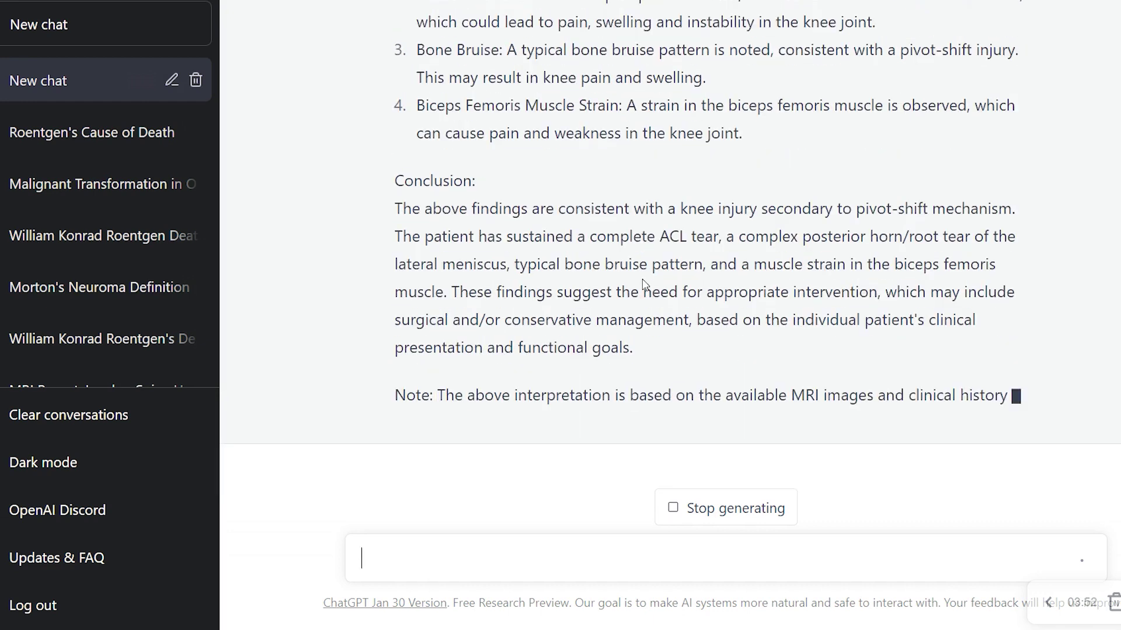
# - Review the generated report's findings, conclusion and closing note, highlighting "in knee pain and swelling" in the bone bruise finding
pyautogui.scroll(3, 700, 285)
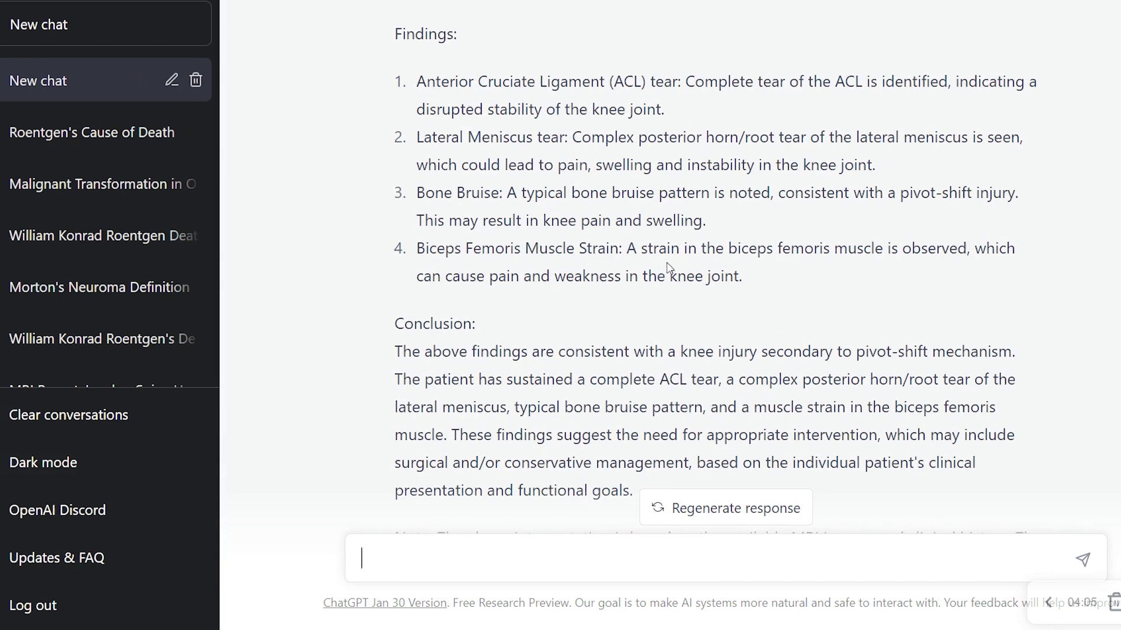
pyautogui.moveTo(528, 221); pyautogui.dragTo(705, 222)
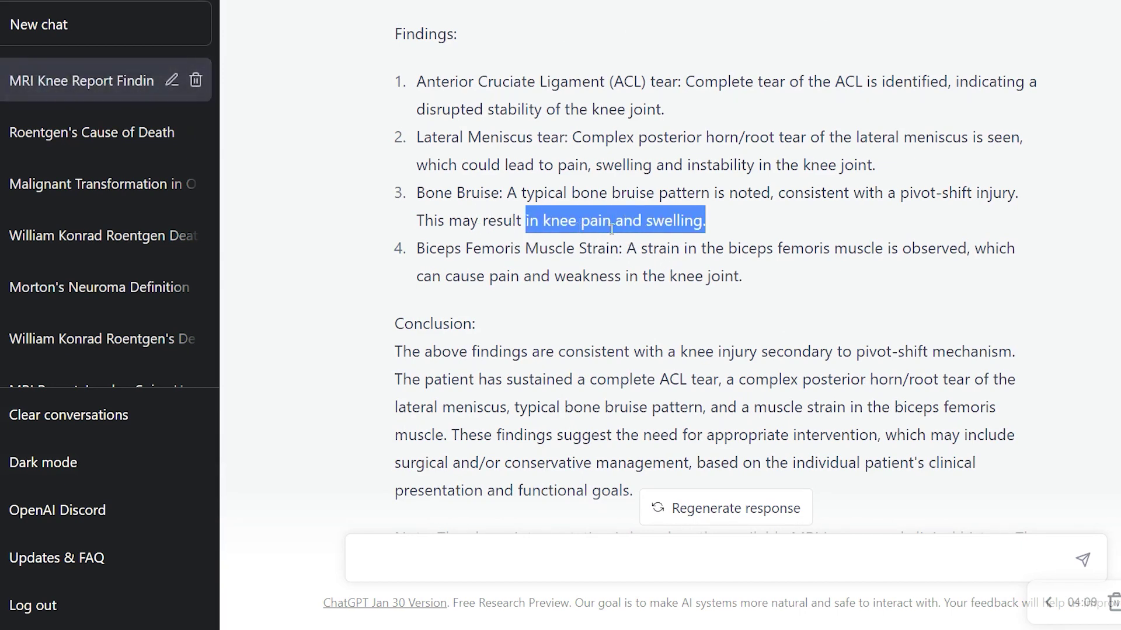
pyautogui.click(697, 229)
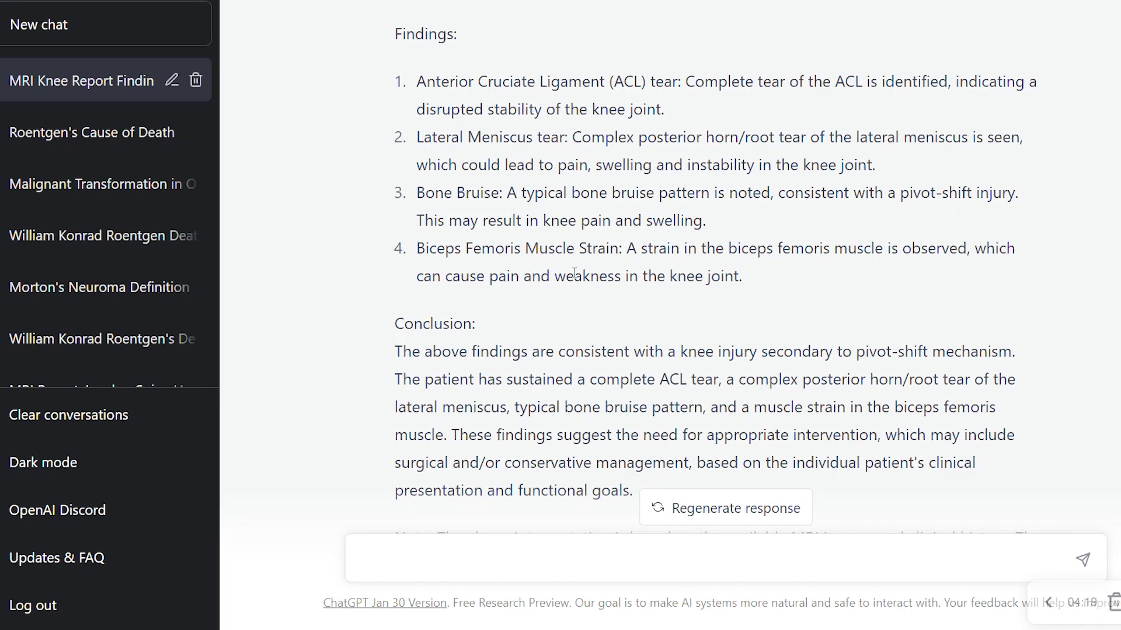
pyautogui.scroll(-1, 578, 272)
pyautogui.scroll(-1, 577, 240)
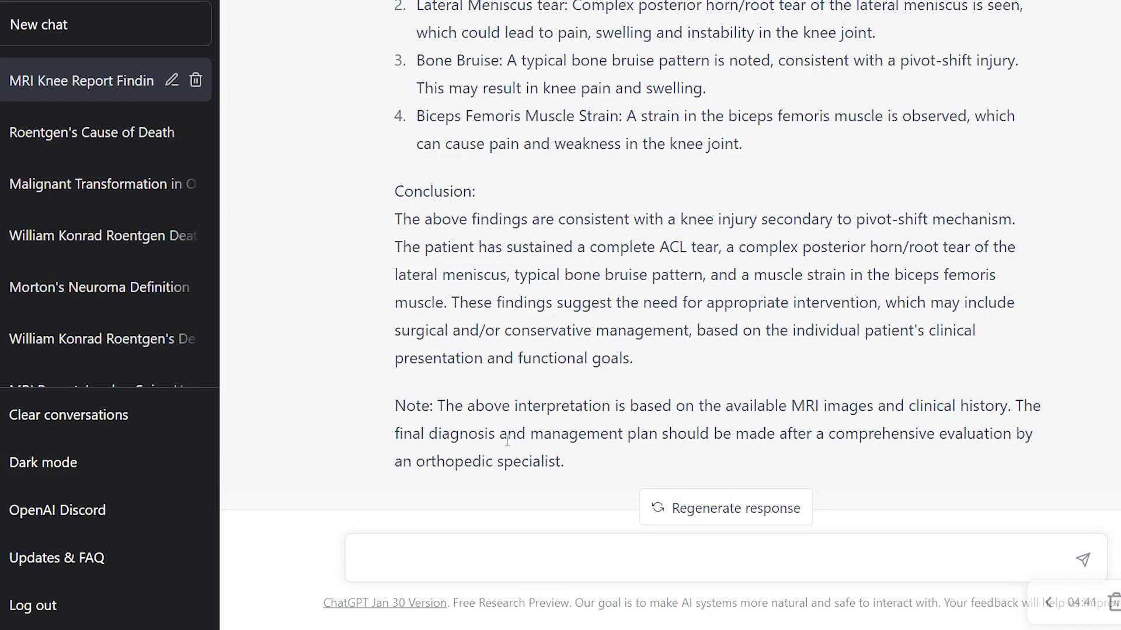
pyautogui.scroll(3, 578, 426)
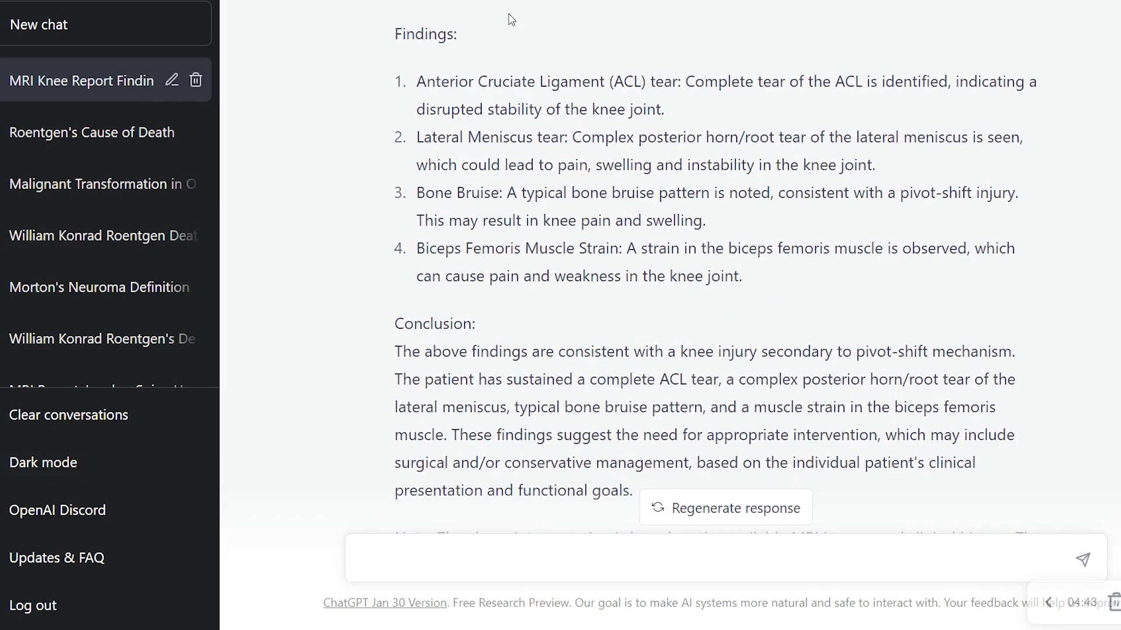
pyautogui.scroll(-3, 502, 195)
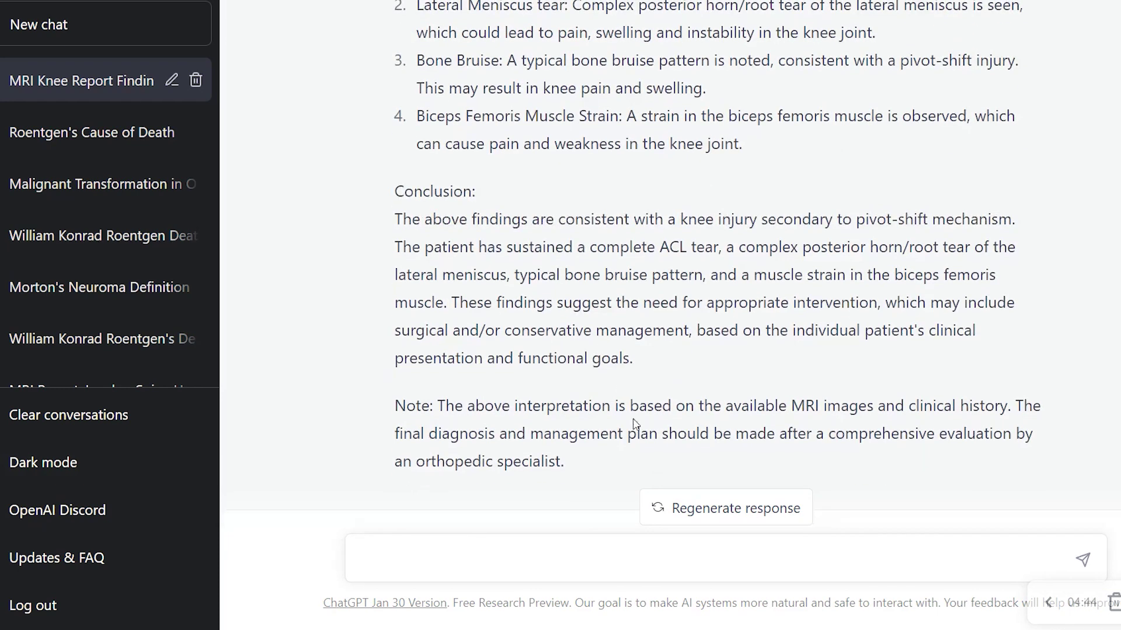
# - Regenerate the knee report and review the new version's findings and impression
pyautogui.click(741, 520)
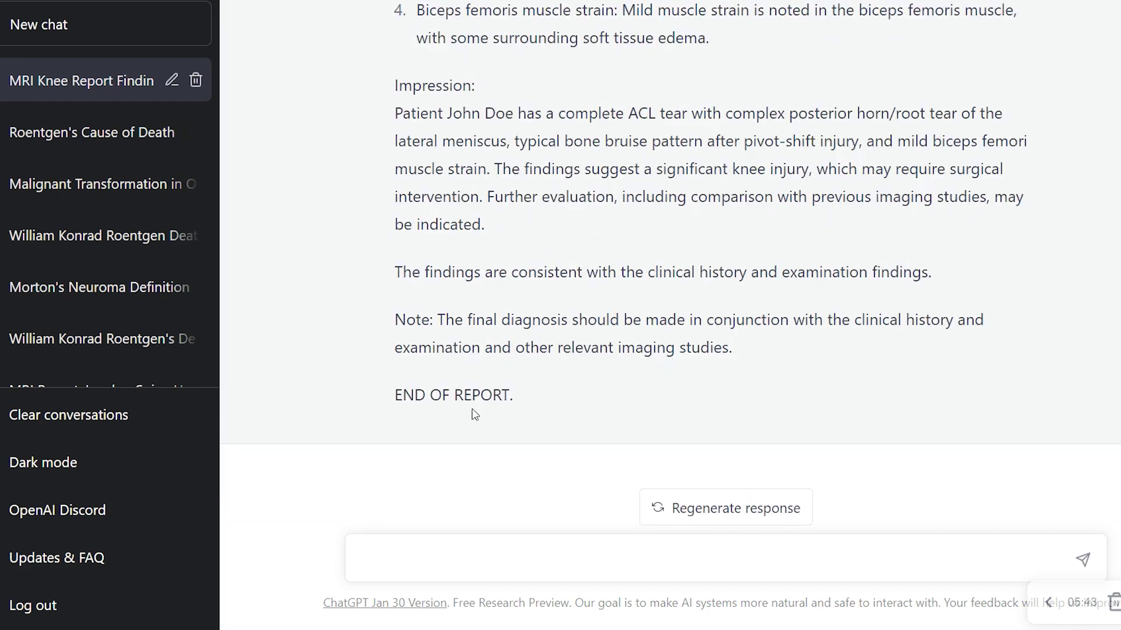
pyautogui.scroll(5, 474, 414)
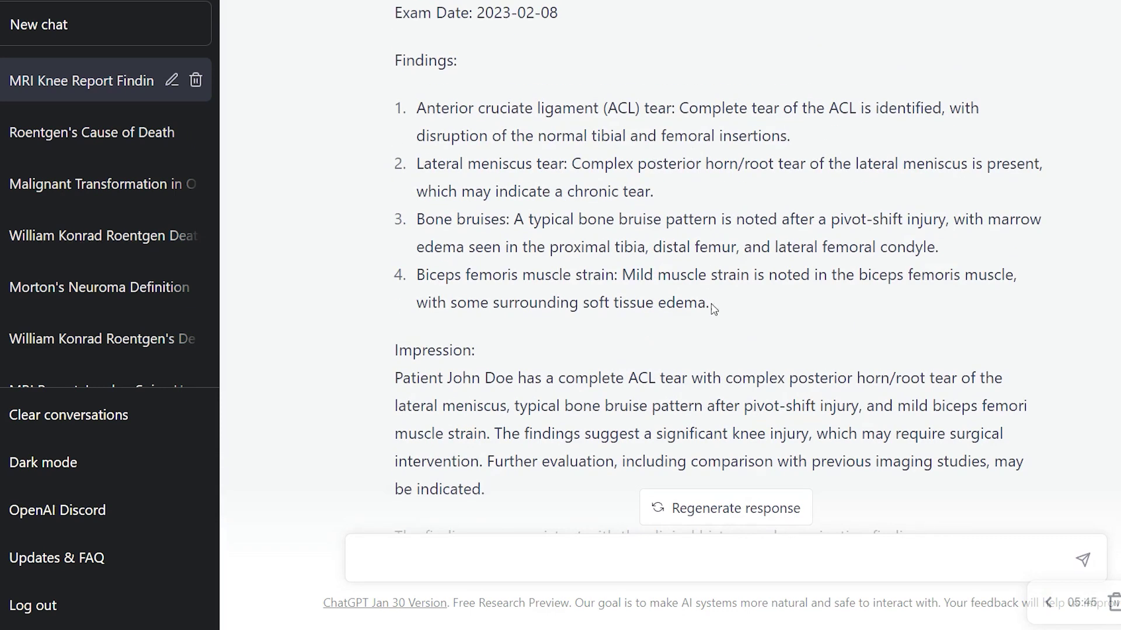
pyautogui.scroll(2, 713, 308)
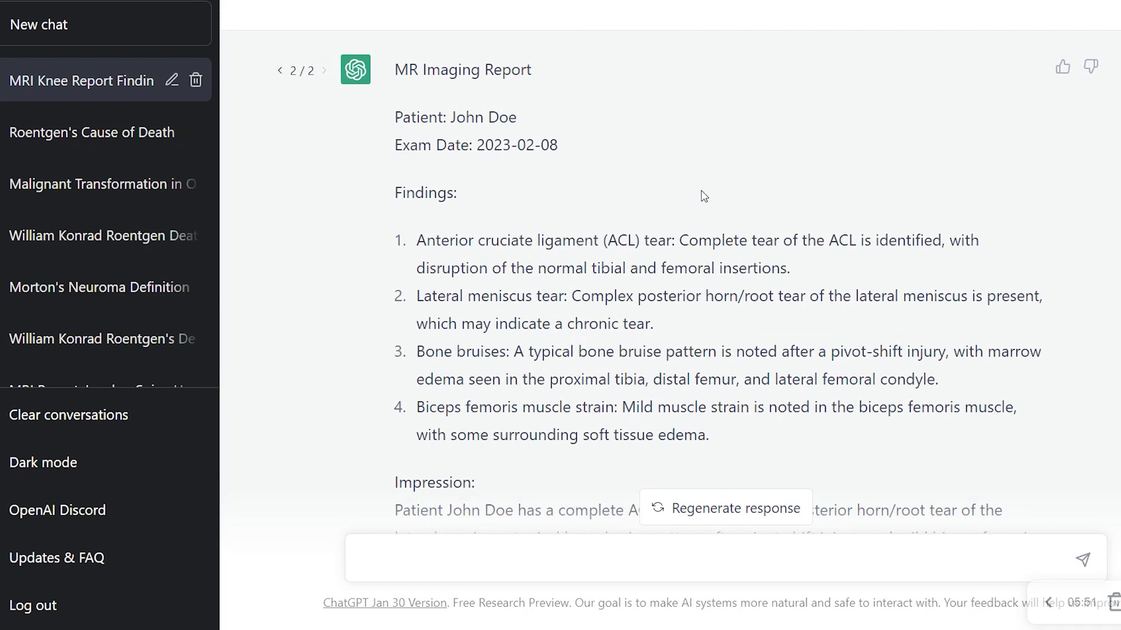
pyautogui.scroll(-2, 702, 204)
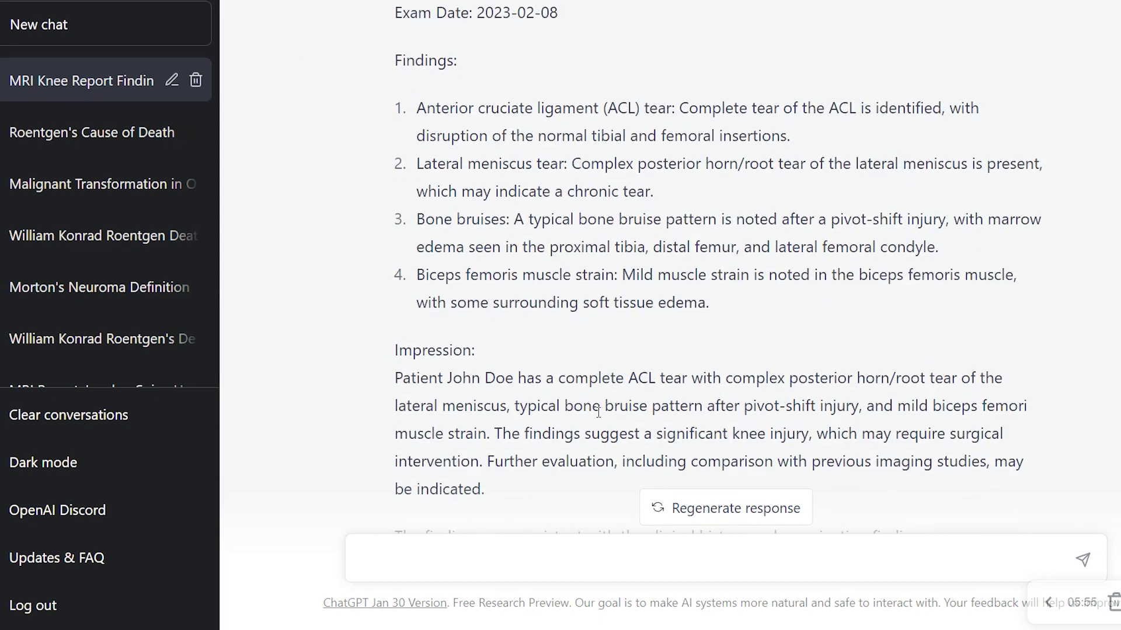
pyautogui.scroll(1, 567, 437)
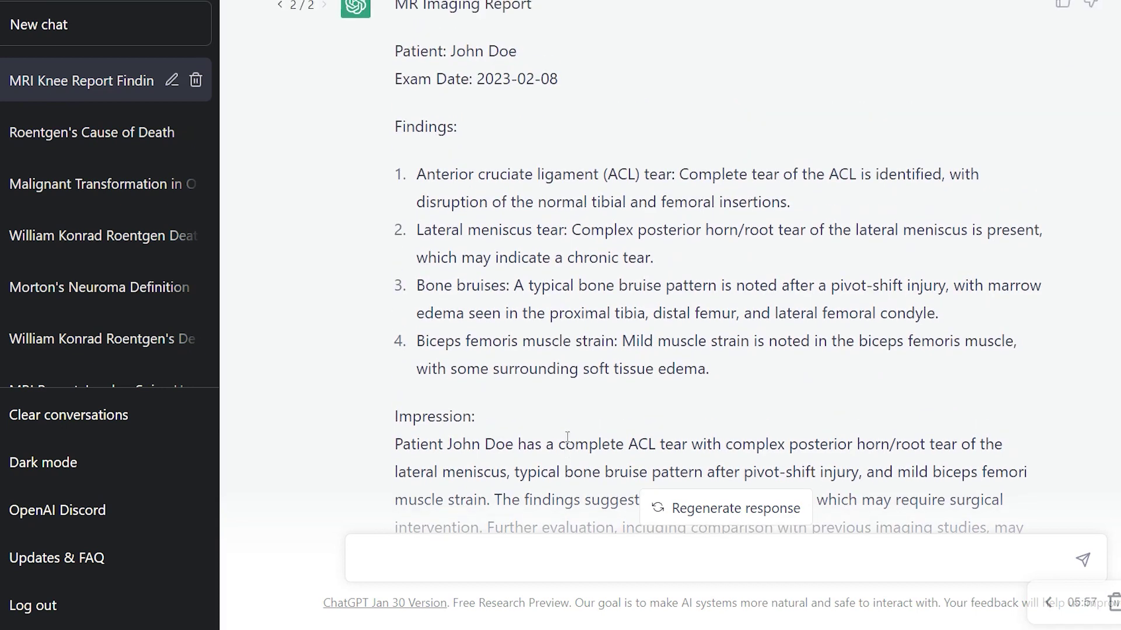
pyautogui.scroll(1, 485, 258)
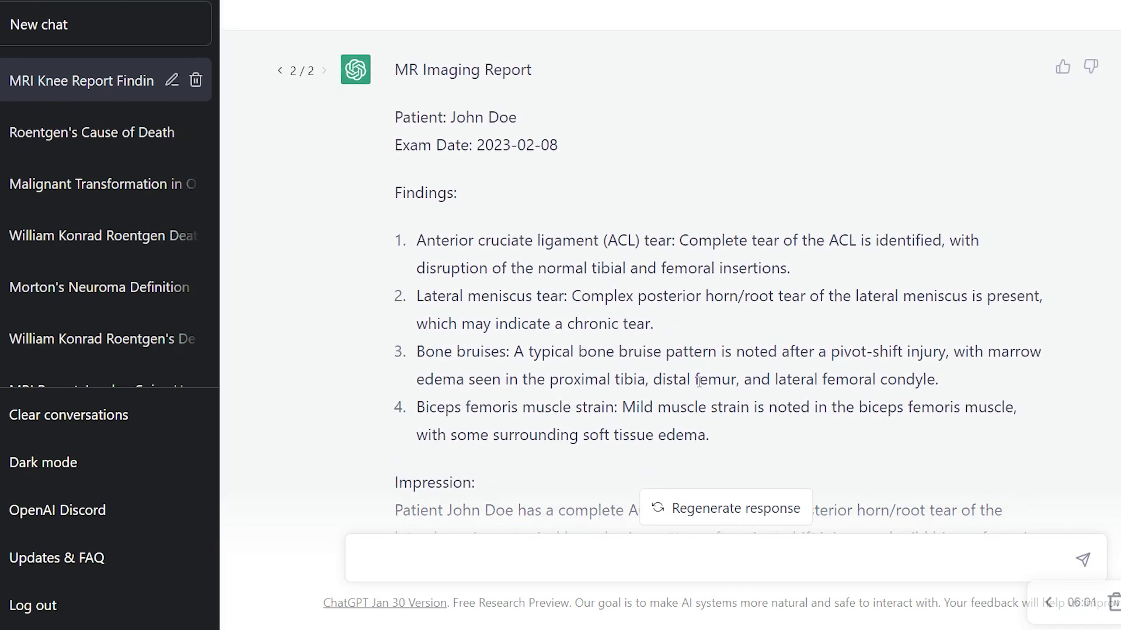
pyautogui.scroll(-1, 667, 386)
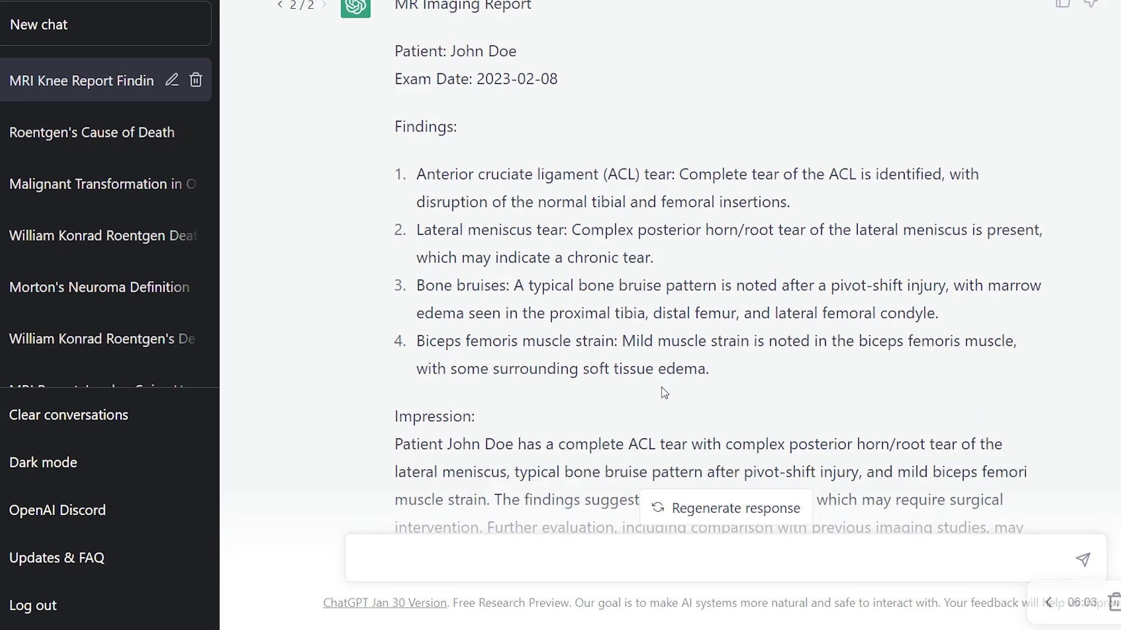